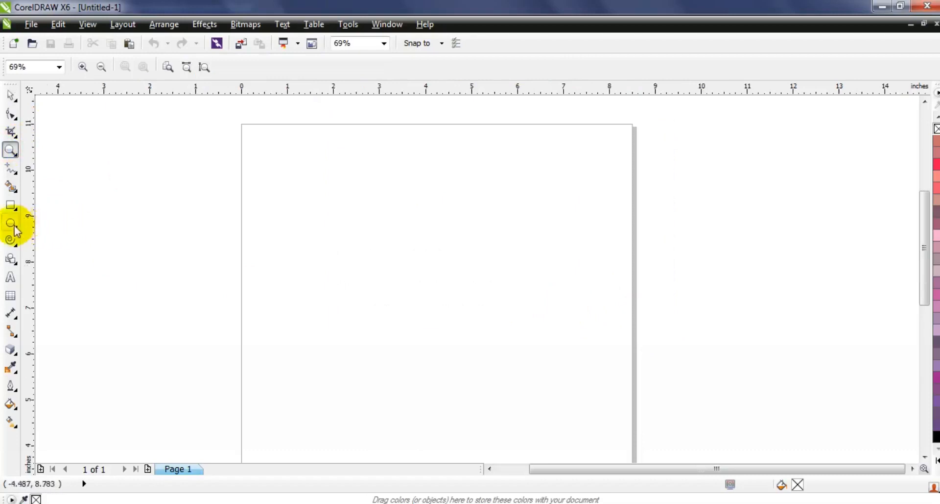
Draw a circle about 3.6 inches wide with a 3.0 pt outline in the upper part of the page
{"action": "left_click", "coordinate": [11, 224]}
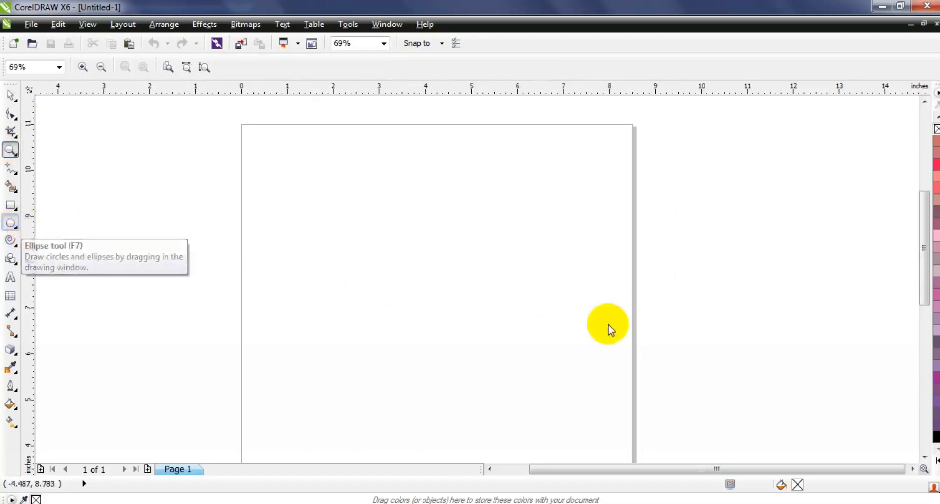
{"action": "left_click", "coordinate": [600, 67]}
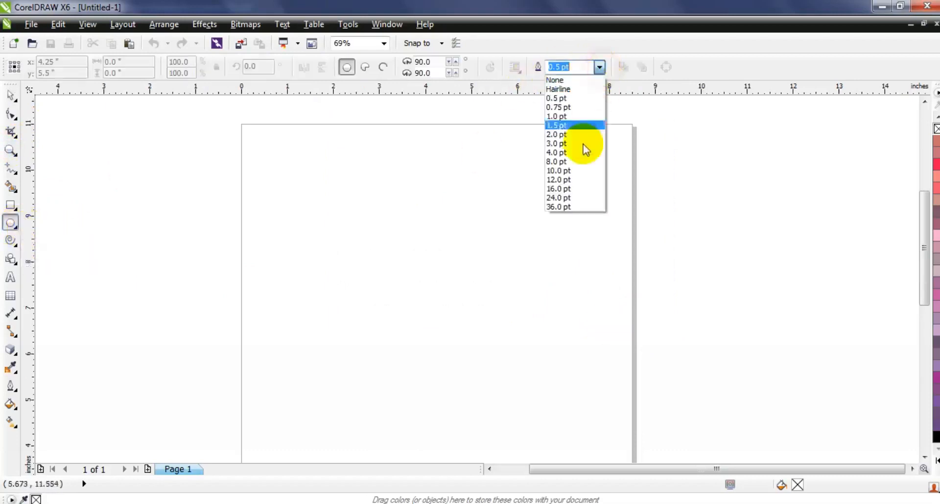
{"action": "left_click", "coordinate": [559, 143]}
{"action": "left_click_drag", "start_coordinate": [346, 185], "coordinate": [414, 346]}
{"action": "left_click", "coordinate": [11, 95]}
{"action": "left_click_drag", "start_coordinate": [363, 266], "coordinate": [374, 237]}
{"action": "left_click", "coordinate": [279, 258]}
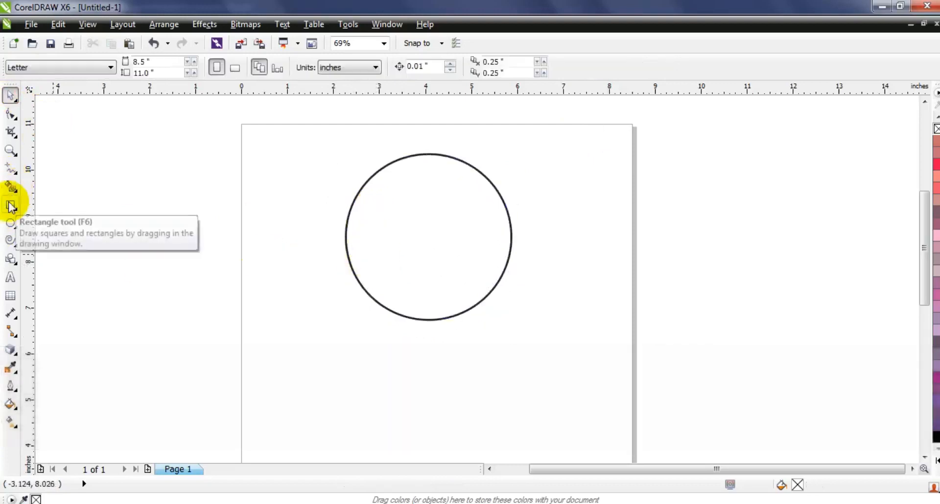
Draw a square beside the page, smaller than the circle, and rotate it 45 degrees into a diamond
{"action": "left_click", "coordinate": [11, 204]}
{"action": "left_click_drag", "start_coordinate": [123, 179], "coordinate": [174, 290]}
{"action": "left_click", "coordinate": [9, 97]}
{"action": "left_click", "coordinate": [163, 214]}
{"action": "left_click_drag", "start_coordinate": [237, 287], "coordinate": [236, 234]}
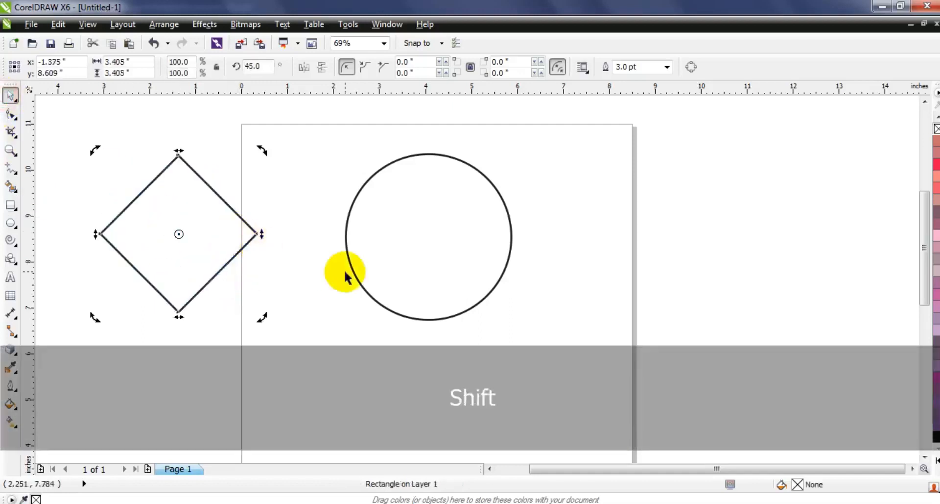
Centre the diamond on the circle's vertical axis and move it straight down until its lower sides touch the circle's lower arc
{"action": "left_click", "coordinate": [352, 268], "text": "shift"}
{"action": "key", "text": "c"}
{"action": "left_click", "coordinate": [556, 235]}
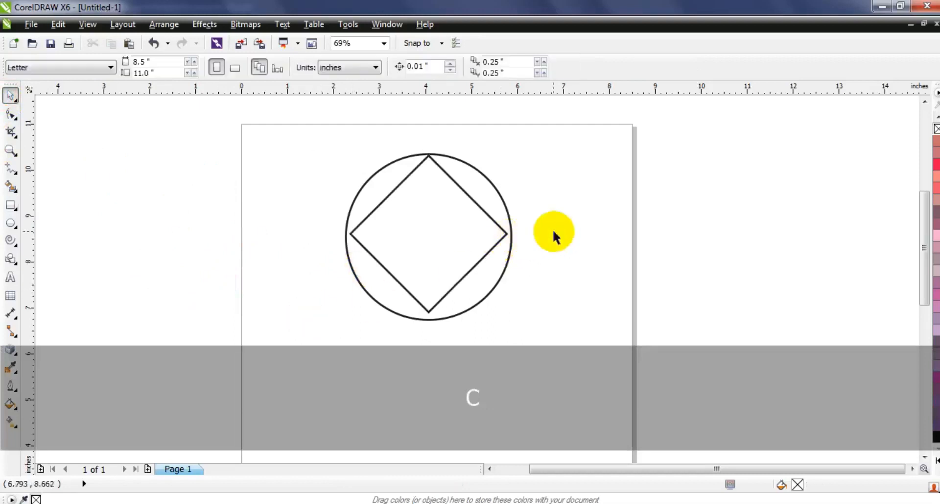
{"action": "left_click_drag", "start_coordinate": [505, 232], "coordinate": [510, 279]}
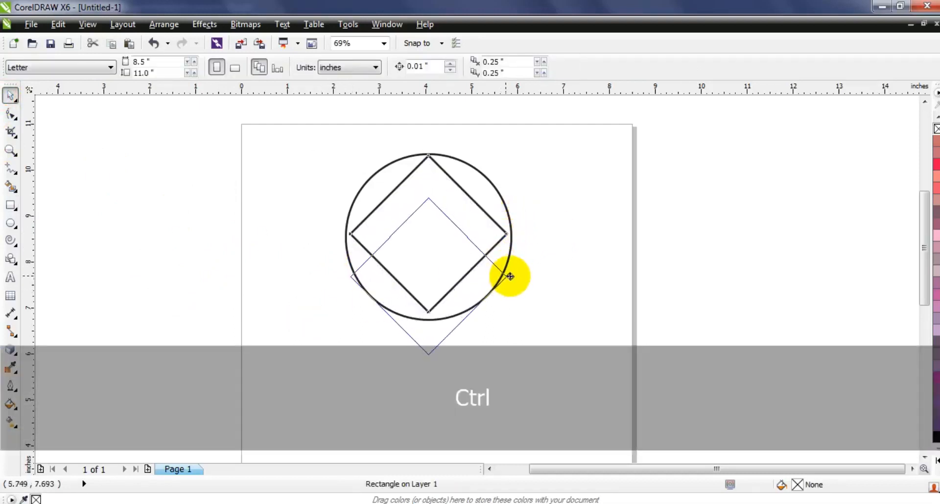
{"action": "left_click_drag", "start_coordinate": [510, 276], "coordinate": [510, 276]}
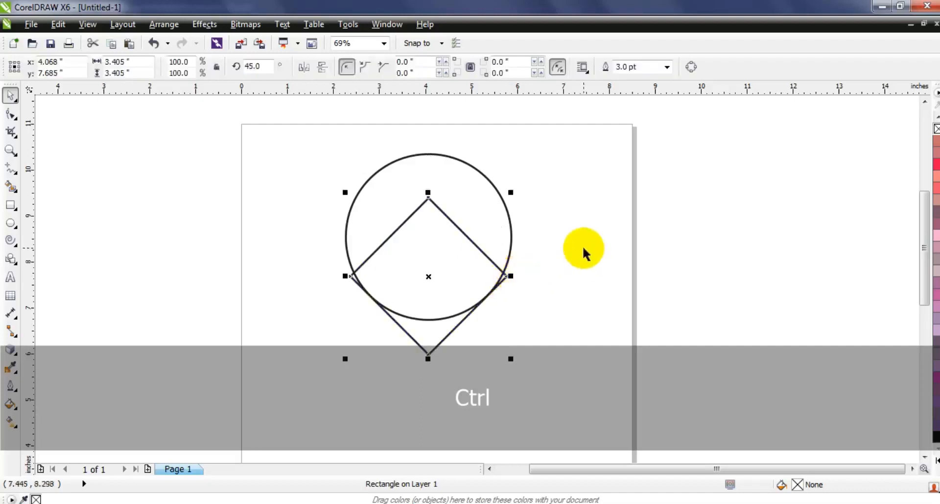
{"action": "key", "text": "Up"}
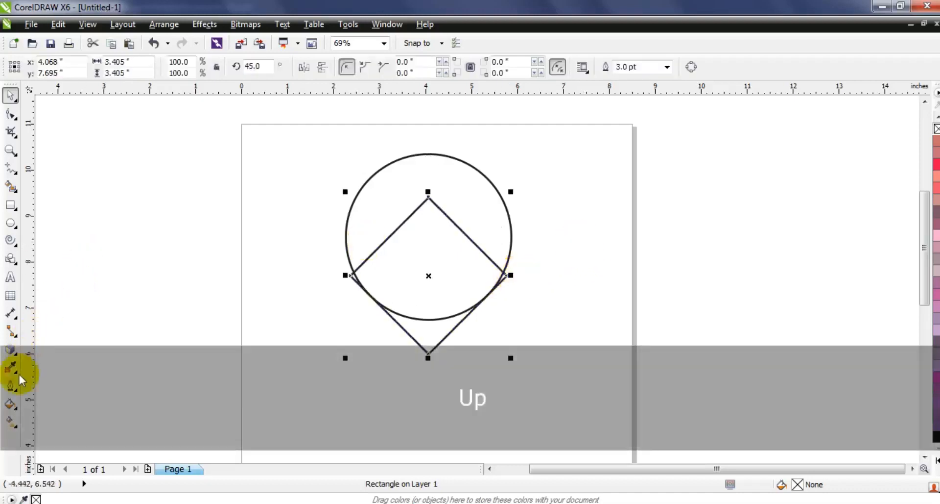
Fill the circle's regions and the diamond's lower tip with dark grey using Smart Fill
{"action": "left_click", "coordinate": [11, 189]}
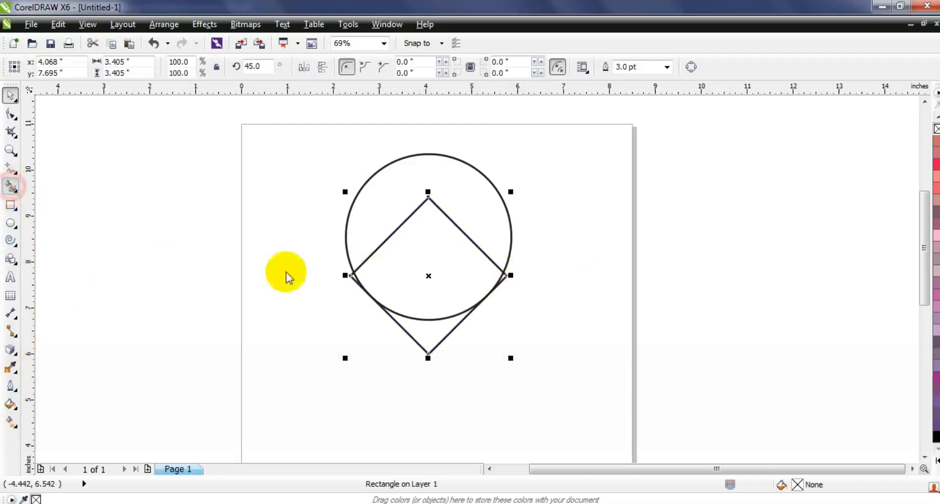
{"action": "left_click", "coordinate": [396, 207]}
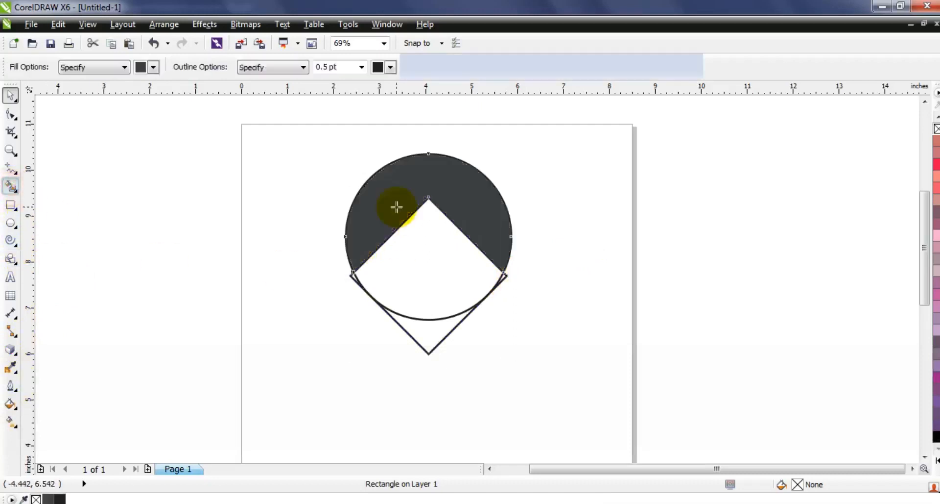
{"action": "left_click", "coordinate": [420, 263]}
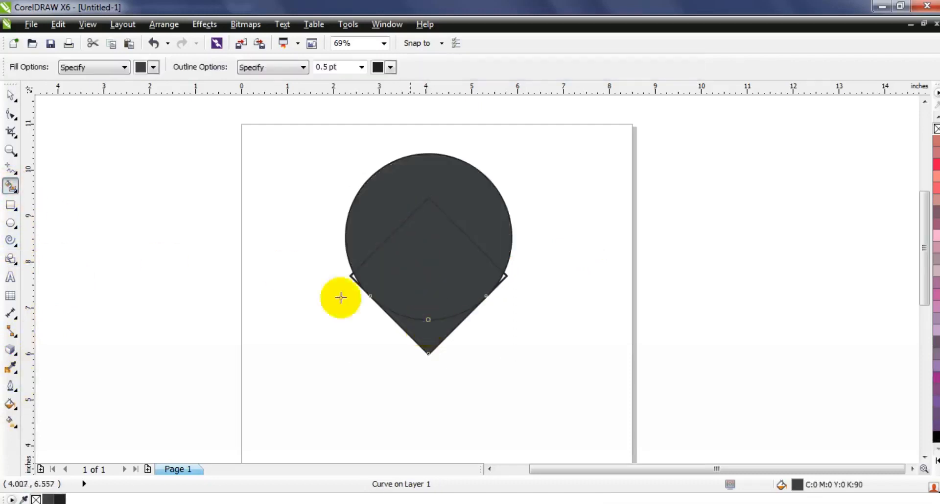
Delete the original diamond outline sticking out at the sides of the filled shape
{"action": "left_click", "coordinate": [10, 95]}
{"action": "left_click", "coordinate": [356, 274]}
{"action": "key", "text": "Delete"}
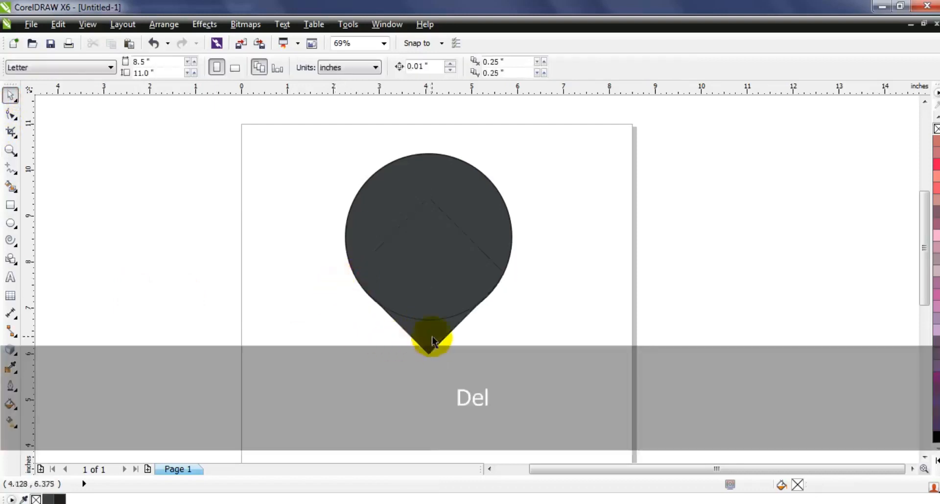
Select the three filled pieces and weld them into a single pin shape
{"action": "left_click", "coordinate": [430, 336]}
{"action": "left_click", "coordinate": [434, 258], "text": "shift"}
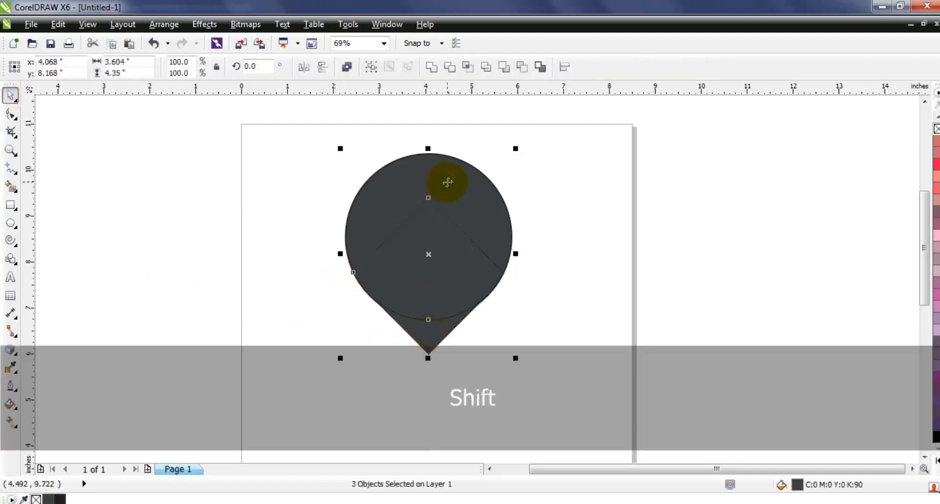
{"action": "left_click", "coordinate": [430, 67]}
Move the welded pin aside, delete the leftover circle, and place the pin back in the middle of the page
{"action": "left_click_drag", "start_coordinate": [426, 177], "coordinate": [281, 176]}
{"action": "left_click_drag", "start_coordinate": [332, 132], "coordinate": [546, 330]}
{"action": "key", "text": "Delete"}
{"action": "left_click_drag", "start_coordinate": [325, 256], "coordinate": [415, 260]}
Delete the extra nodes on the pin's lower sides and pull its tip node down by about 0.5 inch
{"action": "left_click", "coordinate": [11, 114]}
{"action": "left_click_drag", "start_coordinate": [472, 288], "coordinate": [300, 311]}
{"action": "key", "text": "Delete"}
{"action": "left_click_drag", "start_coordinate": [477, 268], "coordinate": [277, 299]}
{"action": "left_click_drag", "start_coordinate": [393, 353], "coordinate": [393, 378]}
Try to delete the two side nodes where the pin's round head meets its taper
{"action": "left_click_drag", "start_coordinate": [387, 312], "coordinate": [261, 323]}
{"action": "left_click_drag", "start_coordinate": [486, 266], "coordinate": [253, 317]}
{"action": "key", "text": "Delete"}
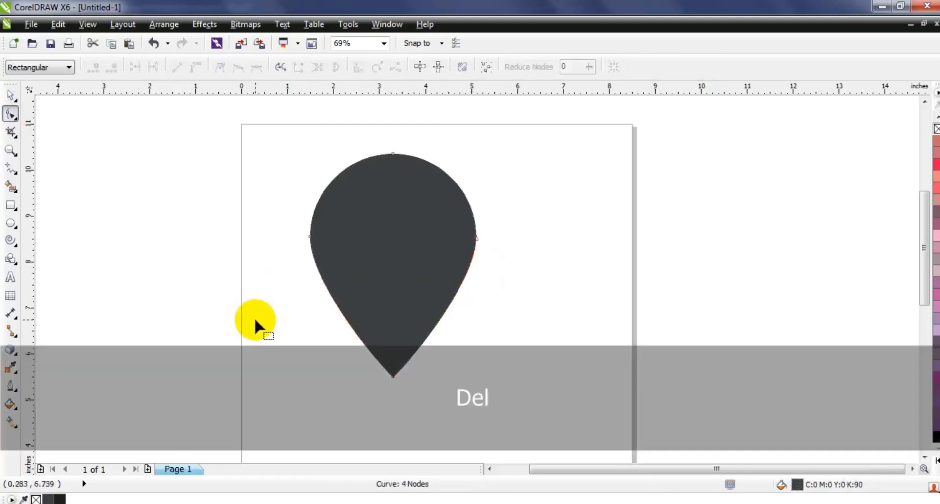
{"action": "key", "text": "ctrl+z"}
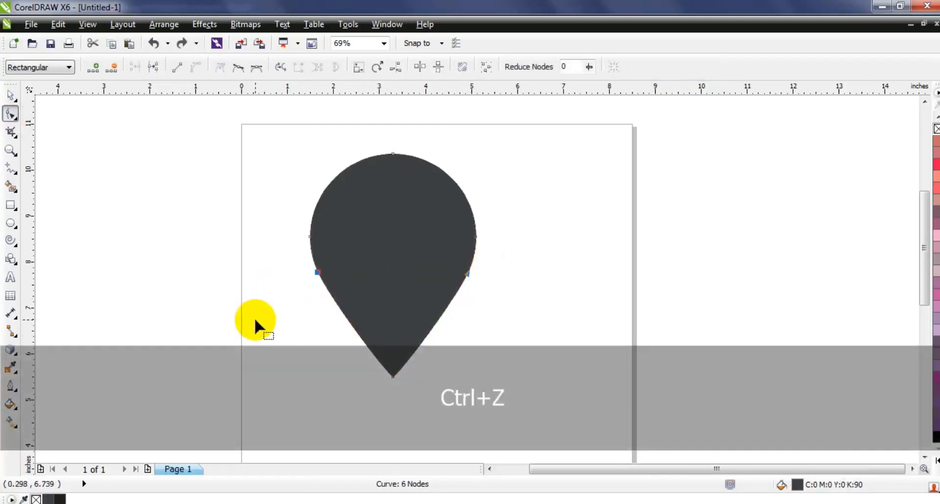
Remove the pin's fill and set its outline width to 10.0 pt
{"action": "left_click", "coordinate": [9, 97]}
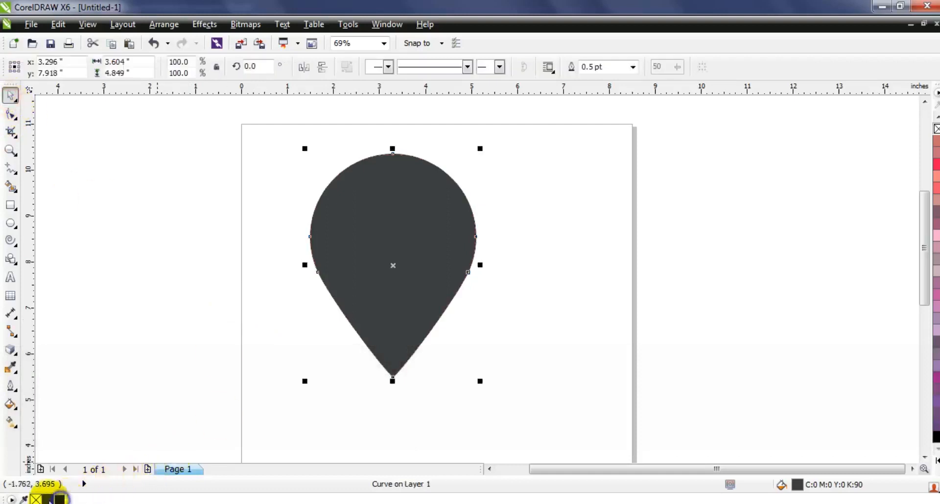
{"action": "left_click", "coordinate": [35, 498]}
{"action": "left_click", "coordinate": [634, 67]}
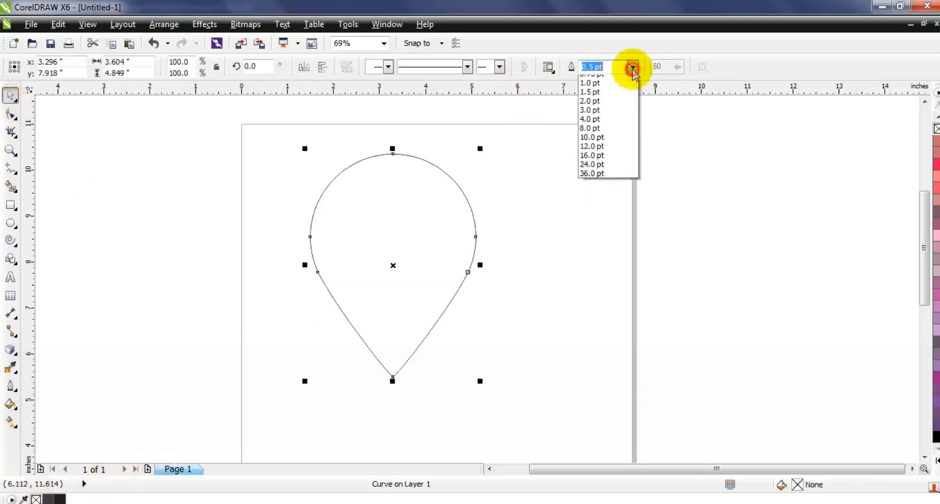
{"action": "left_click", "coordinate": [601, 169]}
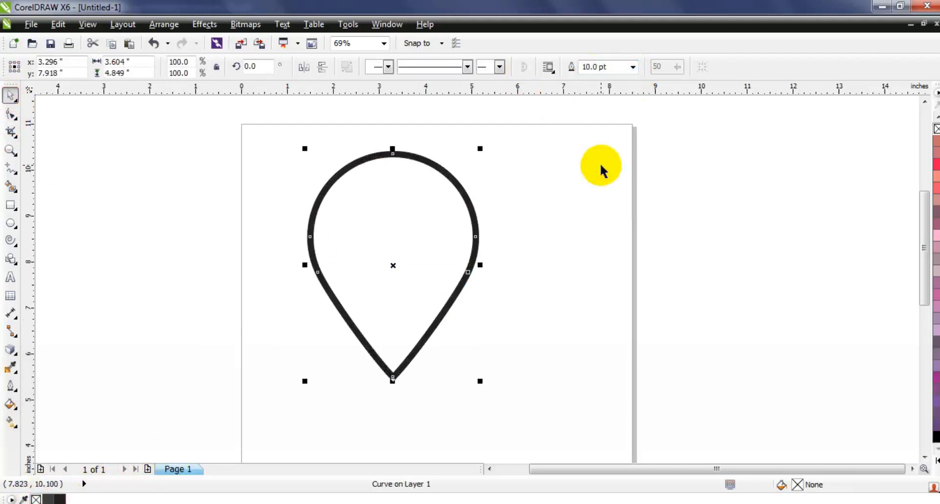
Add an inward contour to the pin with two steps and an offset of about 0.348 inch
{"action": "left_click", "coordinate": [16, 358]}
{"action": "left_click", "coordinate": [53, 375]}
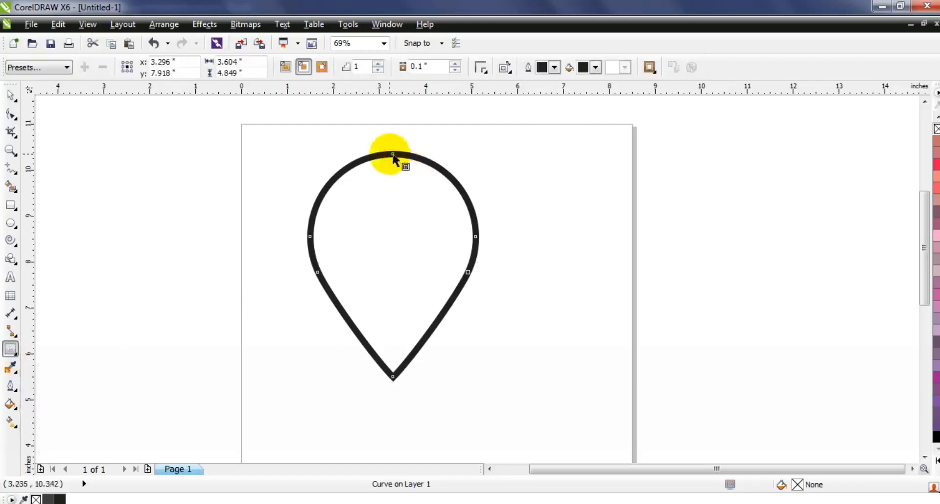
{"action": "left_click_drag", "start_coordinate": [390, 168], "coordinate": [392, 192]}
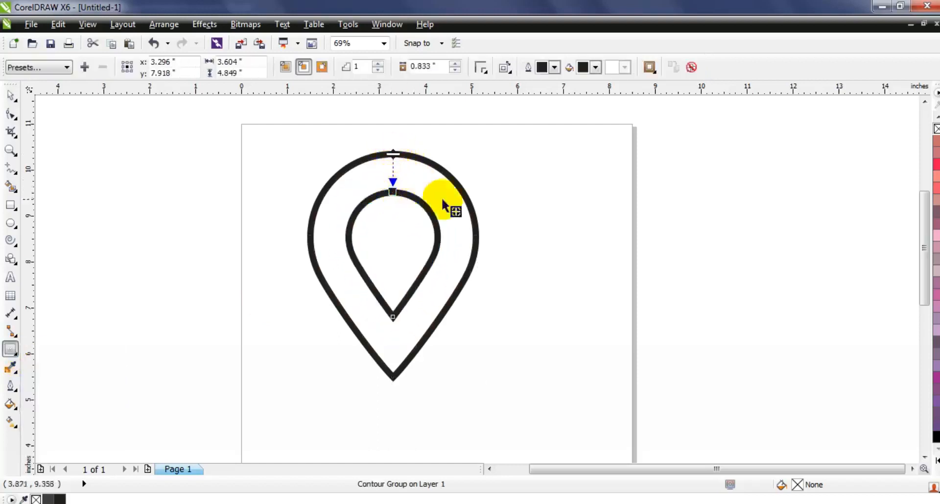
{"action": "left_click_drag", "start_coordinate": [395, 159], "coordinate": [395, 155]}
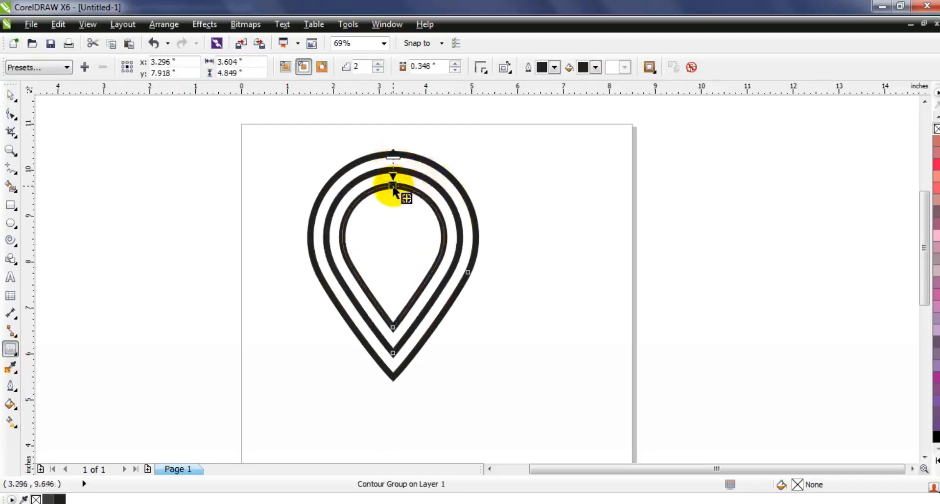
Break the pin's contour group apart
{"action": "left_click", "coordinate": [11, 94]}
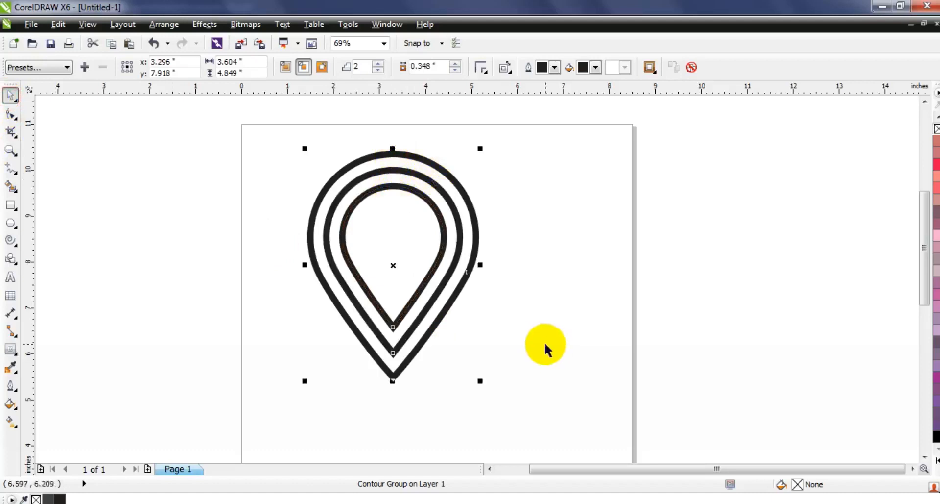
{"action": "left_click", "coordinate": [165, 24]}
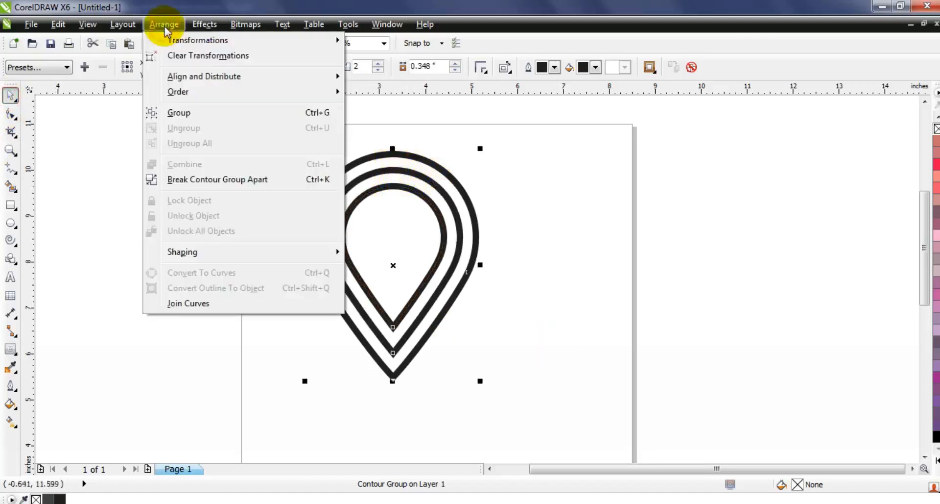
{"action": "left_click", "coordinate": [199, 183]}
{"action": "left_click", "coordinate": [213, 201]}
Ungroup the nested pin outlines and combine all three into one curve
{"action": "left_click_drag", "start_coordinate": [223, 129], "coordinate": [525, 390]}
{"action": "left_click", "coordinate": [390, 66]}
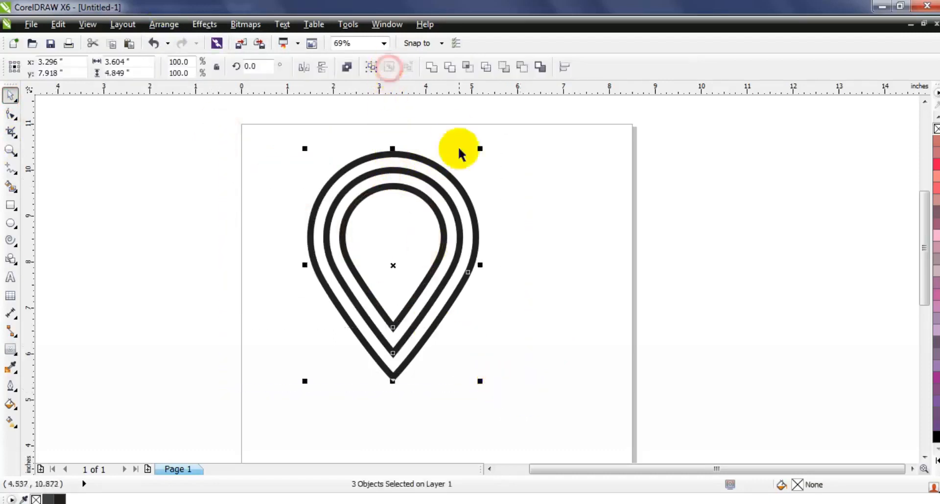
{"action": "left_click", "coordinate": [346, 68]}
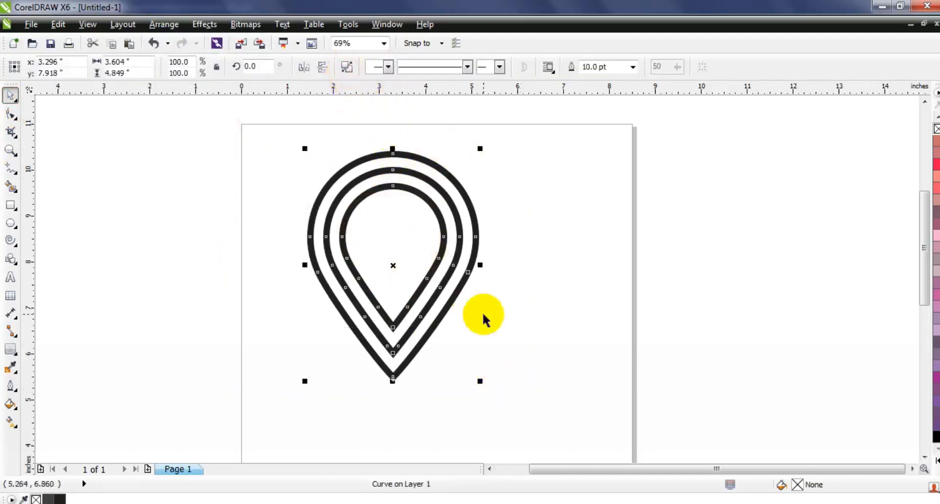
Set the combined pin curve's outline width to 12 pt
{"action": "left_click", "coordinate": [581, 67]}
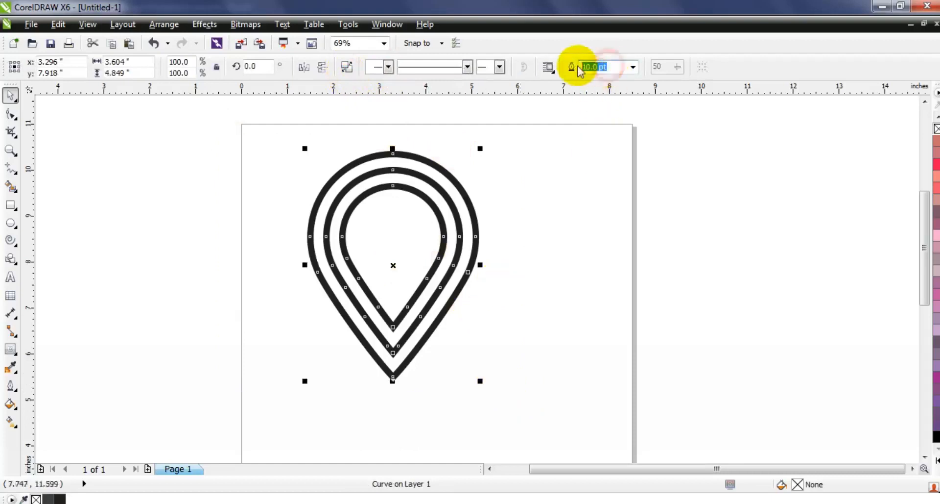
{"action": "type", "text": "12"}
{"action": "key", "text": "Return"}
{"action": "key", "text": "shift+F2"}
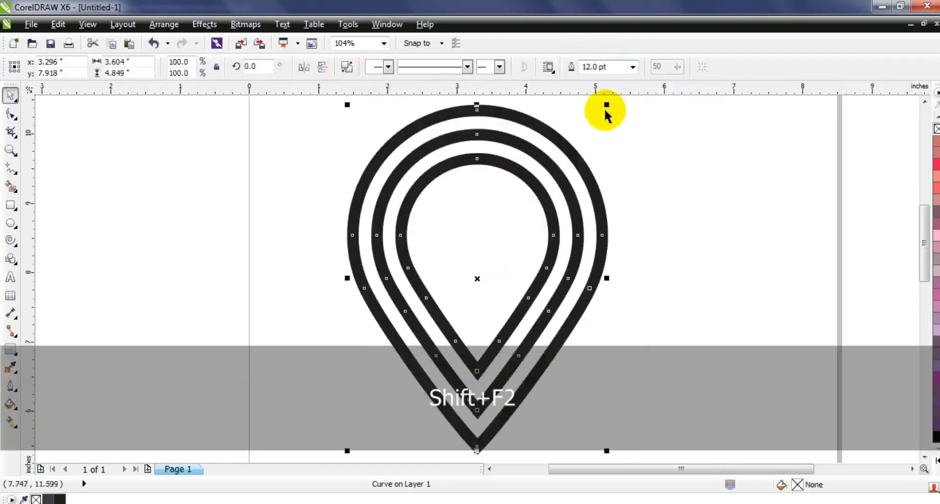
{"action": "left_click", "coordinate": [270, 266]}
Convert the pin's outline to an object, give it a black hairline outline and remove its fill
{"action": "left_click", "coordinate": [390, 293]}
{"action": "left_click", "coordinate": [155, 27]}
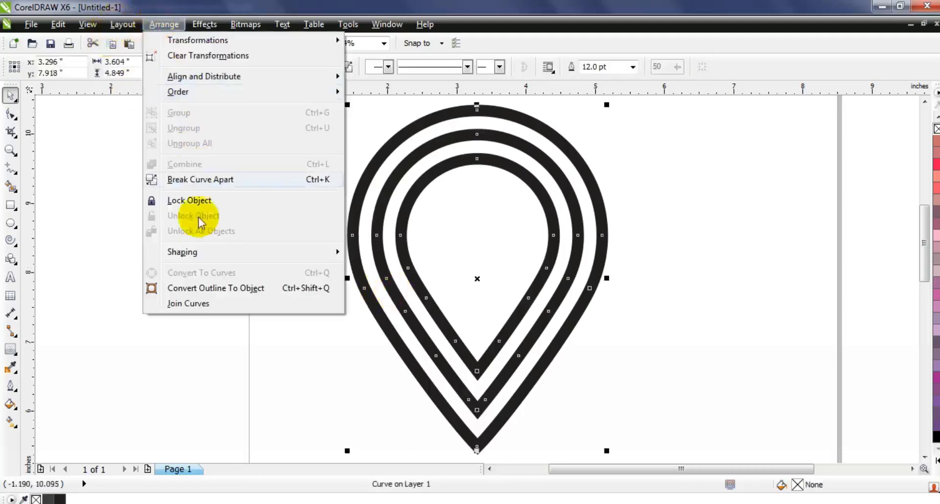
{"action": "left_click", "coordinate": [198, 289]}
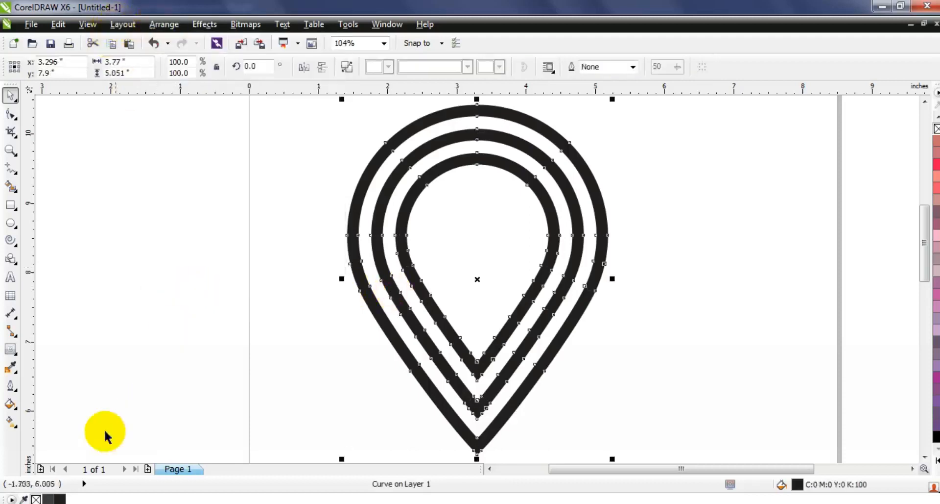
{"action": "right_click", "coordinate": [60, 498]}
{"action": "left_click", "coordinate": [35, 499]}
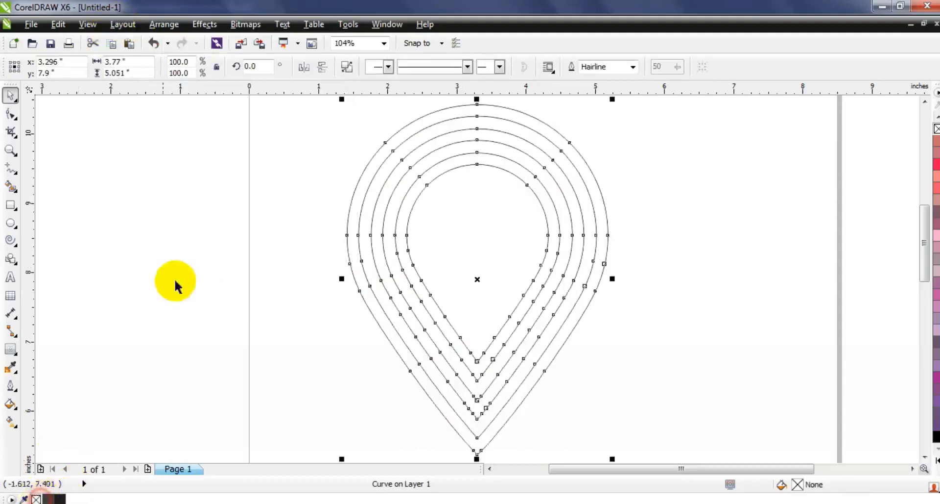
{"action": "left_click", "coordinate": [178, 267]}
{"action": "left_click", "coordinate": [536, 177]}
{"action": "left_click", "coordinate": [652, 185]}
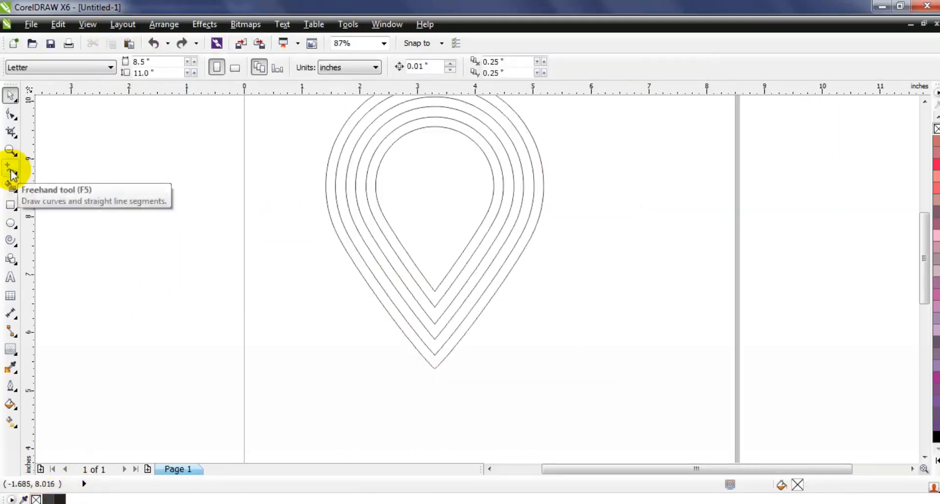
Draw a straight vertical 3.0 pt line down through the pin's vertical centre, extending below its tip
{"action": "left_click", "coordinate": [10, 167]}
{"action": "left_click", "coordinate": [446, 164]}
{"action": "left_click", "coordinate": [437, 392]}
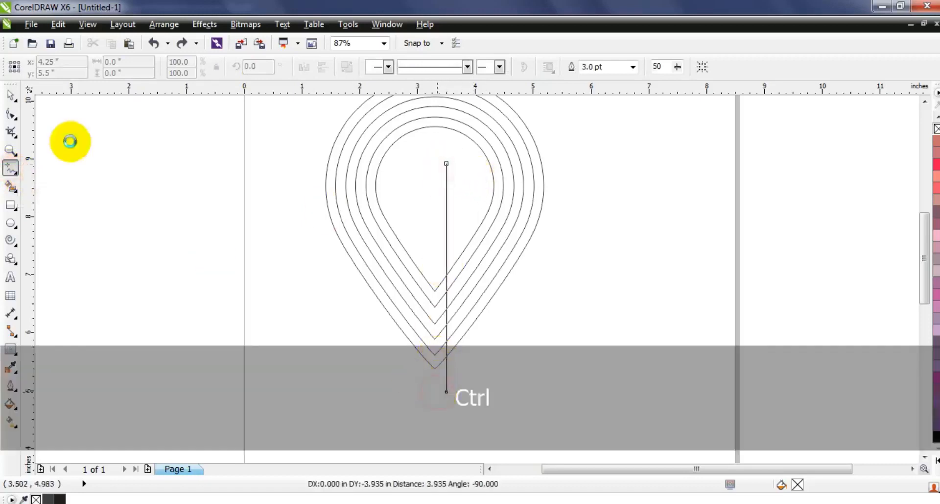
{"action": "left_click", "coordinate": [10, 94]}
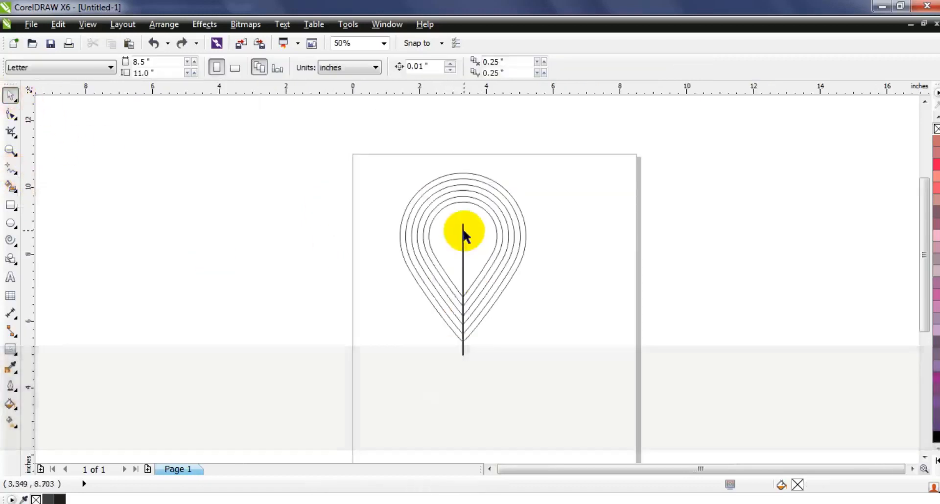
Stretch the vertical line upward past the top of the pin to about 6 inches long
{"action": "left_click", "coordinate": [465, 230]}
{"action": "left_click_drag", "start_coordinate": [465, 214], "coordinate": [459, 153]}
{"action": "left_click_drag", "start_coordinate": [365, 134], "coordinate": [601, 387]}
{"action": "key", "text": "shift+F2"}
{"action": "key", "text": "Escape"}
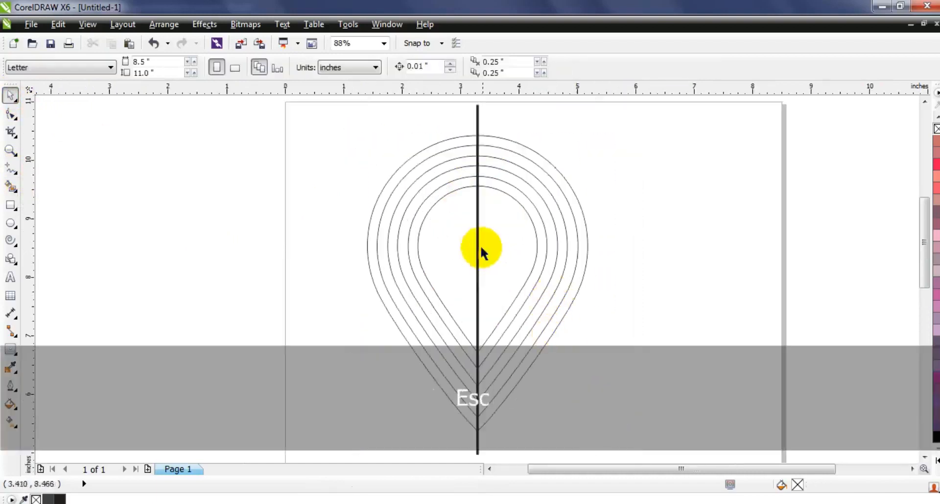
Convert the vertical centre line's outline to an object
{"action": "left_click", "coordinate": [478, 249]}
{"action": "left_click", "coordinate": [156, 24]}
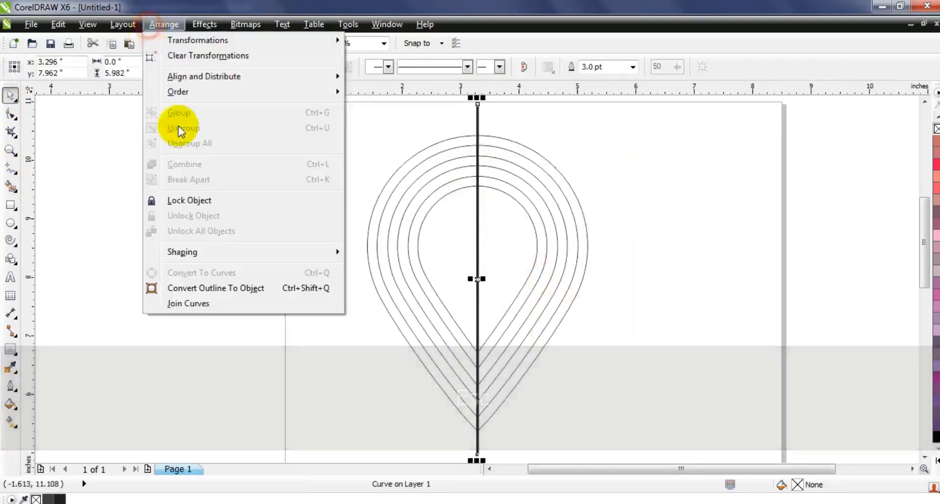
{"action": "left_click", "coordinate": [201, 288]}
{"action": "left_click", "coordinate": [668, 289]}
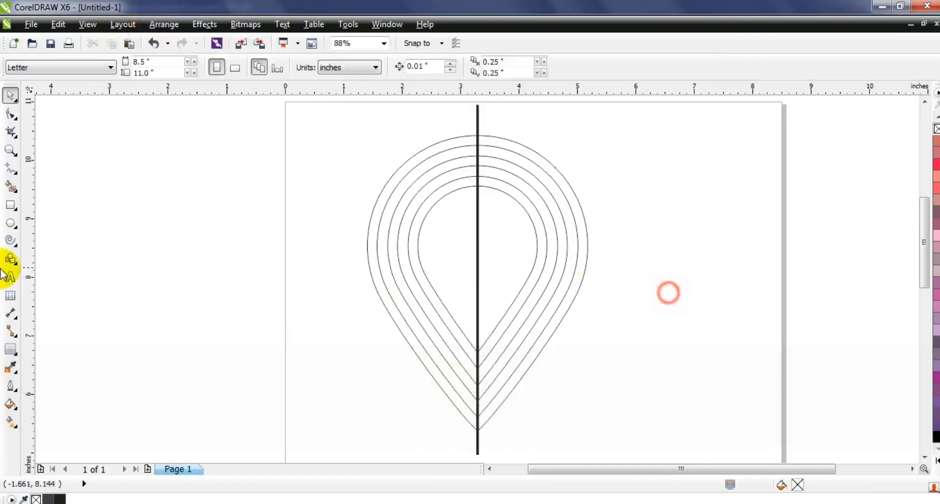
Smart-fill the right halves of the three pin bands with 90% black and a 0.5 pt outline
{"action": "left_click", "coordinate": [11, 186]}
{"action": "left_click", "coordinate": [559, 196]}
{"action": "left_click", "coordinate": [547, 202]}
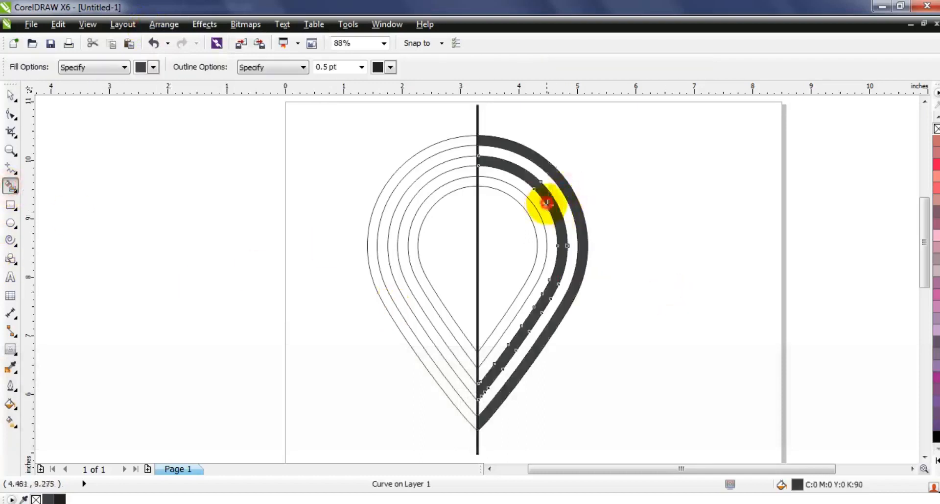
{"action": "left_click", "coordinate": [530, 213]}
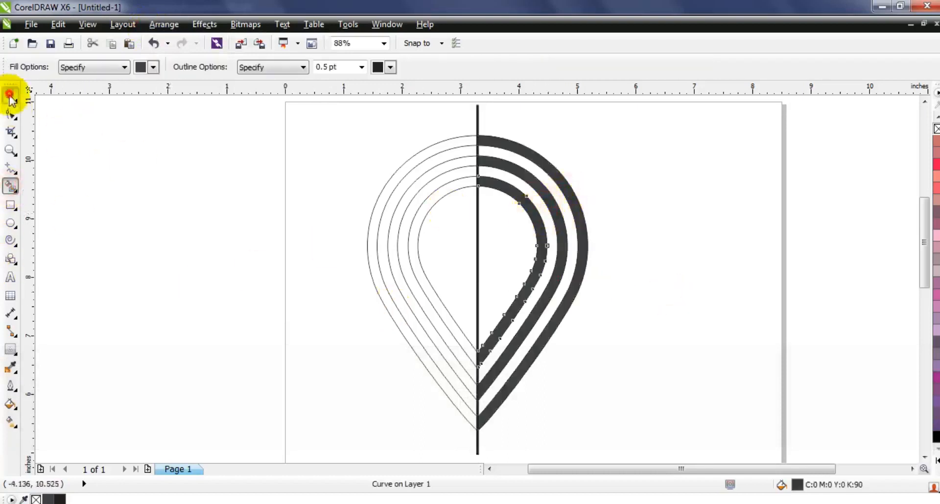
Delete the vertical centre line
{"action": "left_click", "coordinate": [10, 94]}
{"action": "left_click", "coordinate": [124, 258]}
{"action": "left_click", "coordinate": [478, 311]}
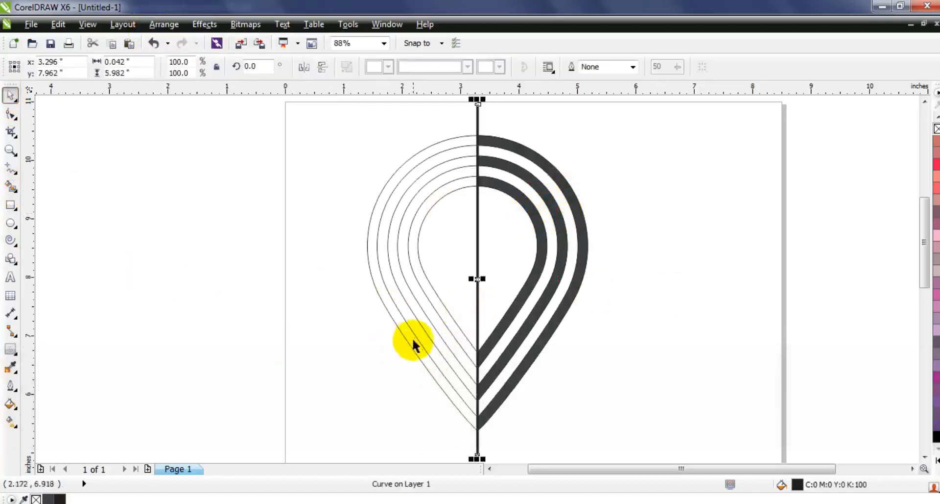
{"action": "key", "text": "Delete"}
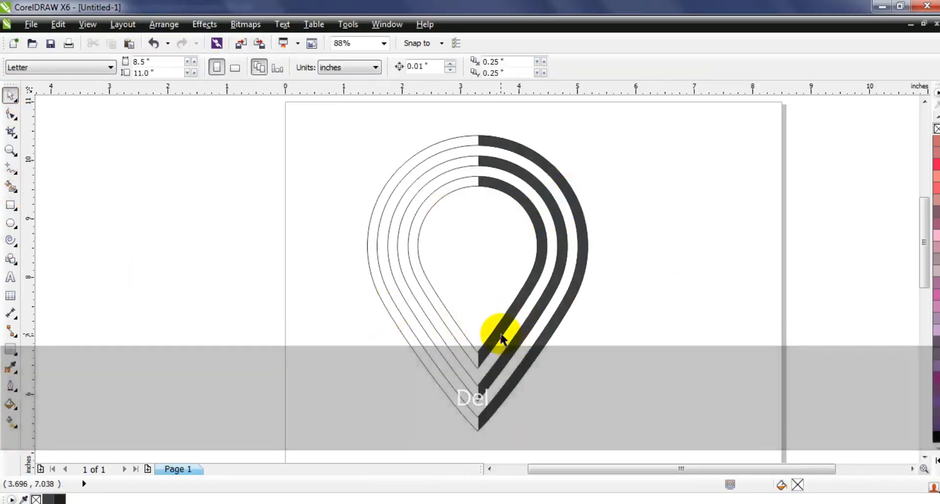
Extend the inner dark band's lower end diagonally down and to the left, well past the pin's tip, by moving its end nodes
{"action": "left_click", "coordinate": [498, 333]}
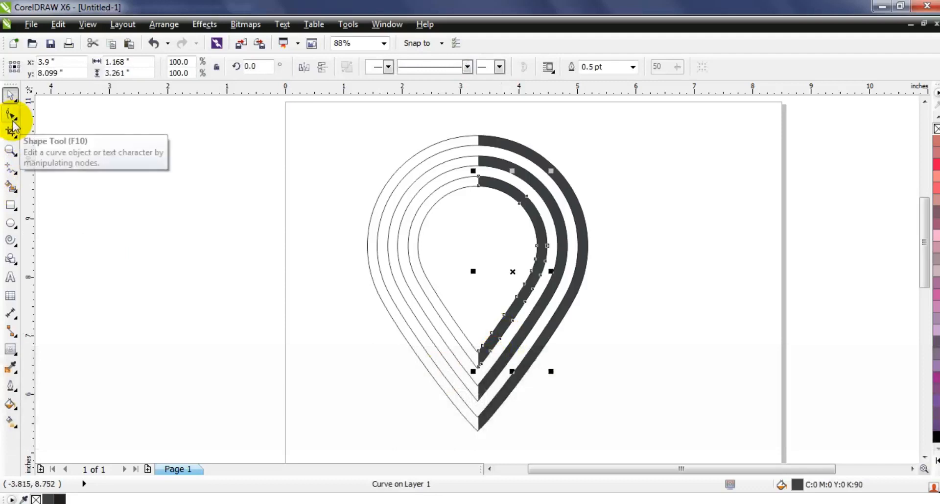
{"action": "left_click", "coordinate": [12, 117]}
{"action": "left_click", "coordinate": [925, 457]}
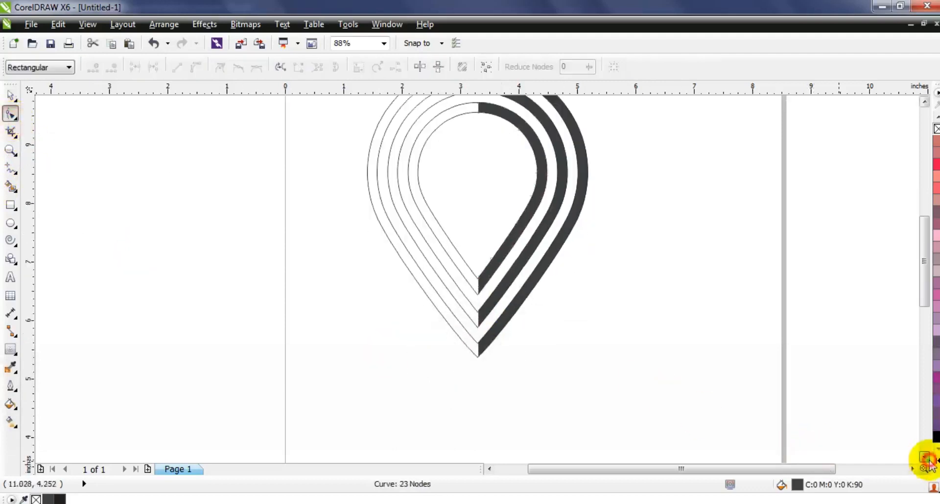
{"action": "left_click", "coordinate": [11, 150]}
{"action": "left_click_drag", "start_coordinate": [219, 207], "coordinate": [609, 447]}
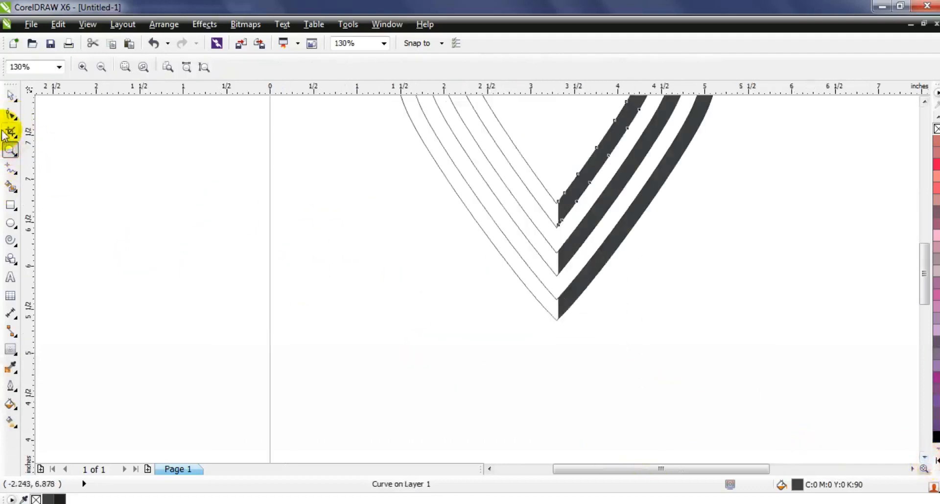
{"action": "left_click", "coordinate": [12, 116]}
{"action": "left_click_drag", "start_coordinate": [539, 188], "coordinate": [333, 436]}
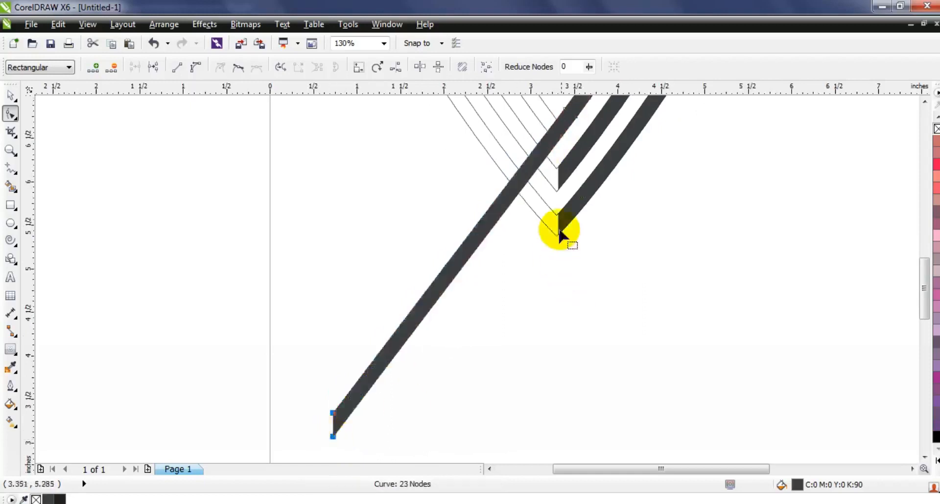
Extend the middle dark band's lower end about 3.8 inches diagonally down-left, parallel to the inner band
{"action": "left_click", "coordinate": [9, 150]}
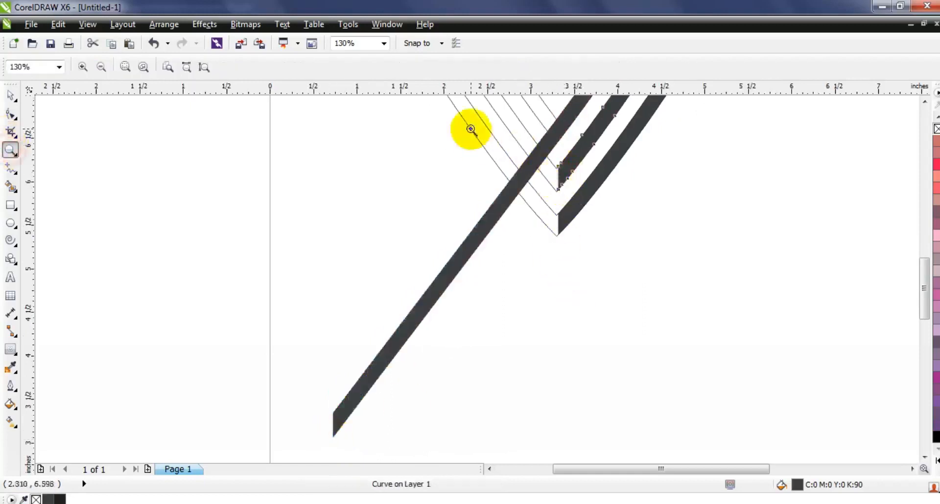
{"action": "left_click", "coordinate": [499, 168]}
{"action": "left_click", "coordinate": [11, 115]}
{"action": "left_click_drag", "start_coordinate": [527, 254], "coordinate": [524, 256]}
{"action": "key", "text": "F3"}
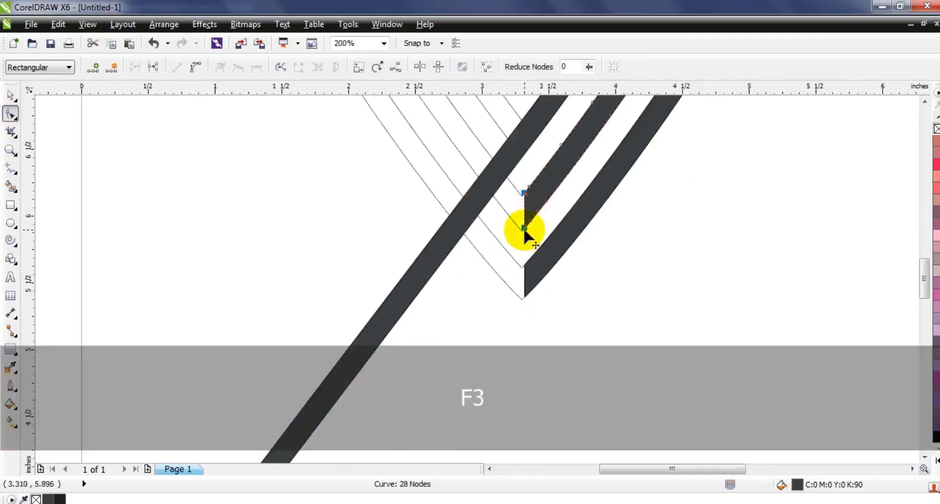
{"action": "key", "text": "F3"}
{"action": "left_click_drag", "start_coordinate": [527, 229], "coordinate": [366, 427]}
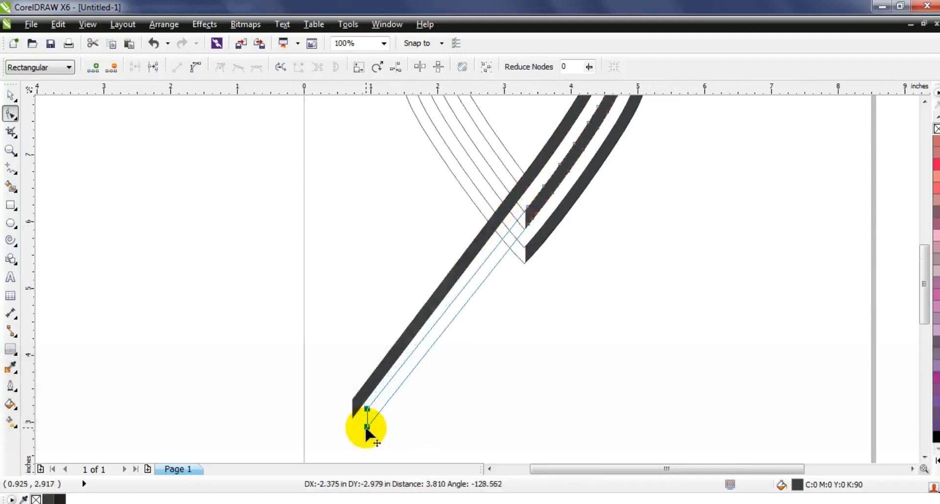
{"action": "left_click_drag", "start_coordinate": [367, 430], "coordinate": [369, 431]}
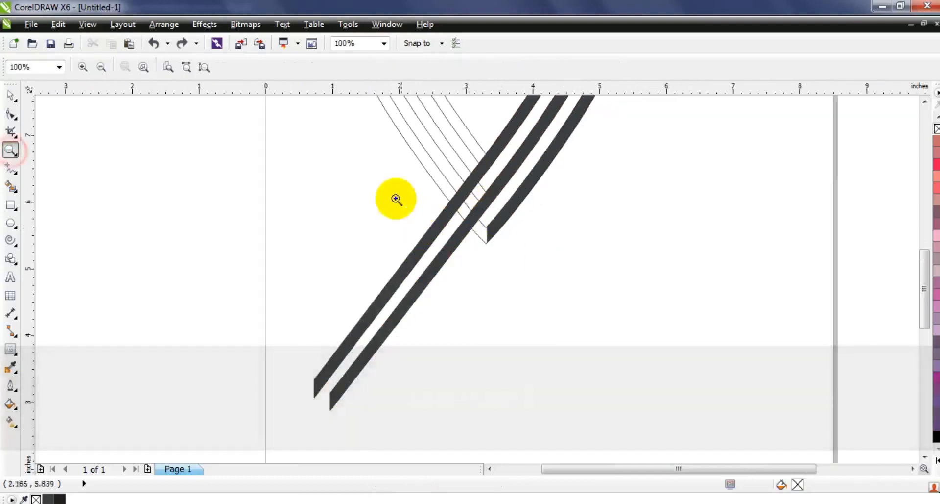
Extend the outer dark band's lower end about 3.6 inches diagonally down-left, parallel to the other two bands
{"action": "left_click_drag", "start_coordinate": [406, 201], "coordinate": [551, 284]}
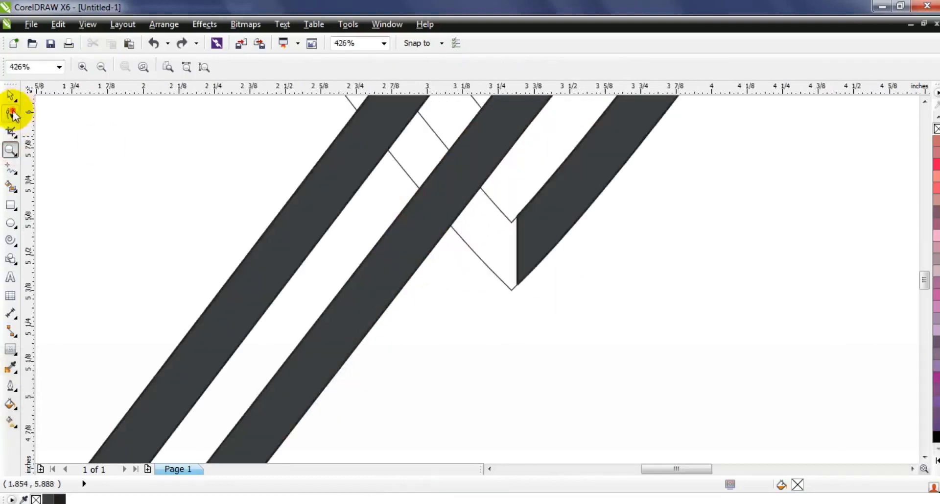
{"action": "left_click", "coordinate": [11, 114]}
{"action": "left_click", "coordinate": [534, 228]}
{"action": "left_click_drag", "start_coordinate": [532, 292], "coordinate": [533, 292]}
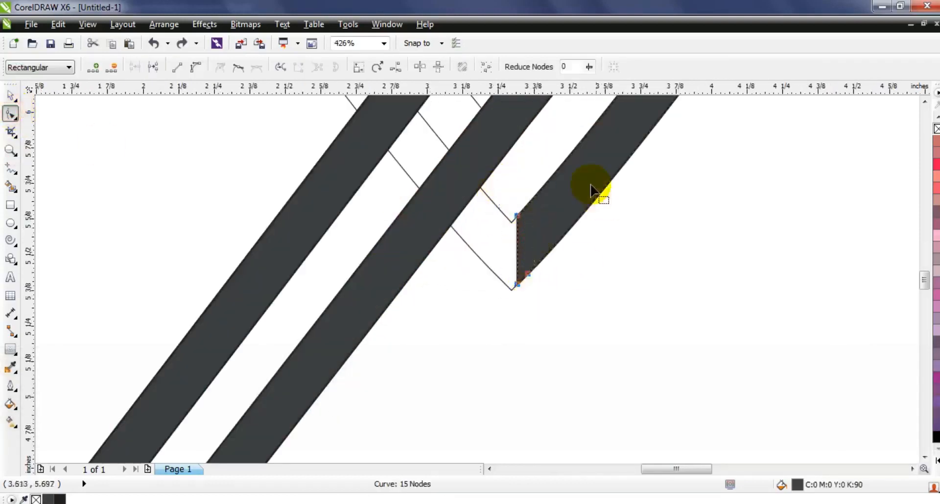
{"action": "key", "text": "F3"}
{"action": "left_click_drag", "start_coordinate": [573, 210], "coordinate": [424, 396]}
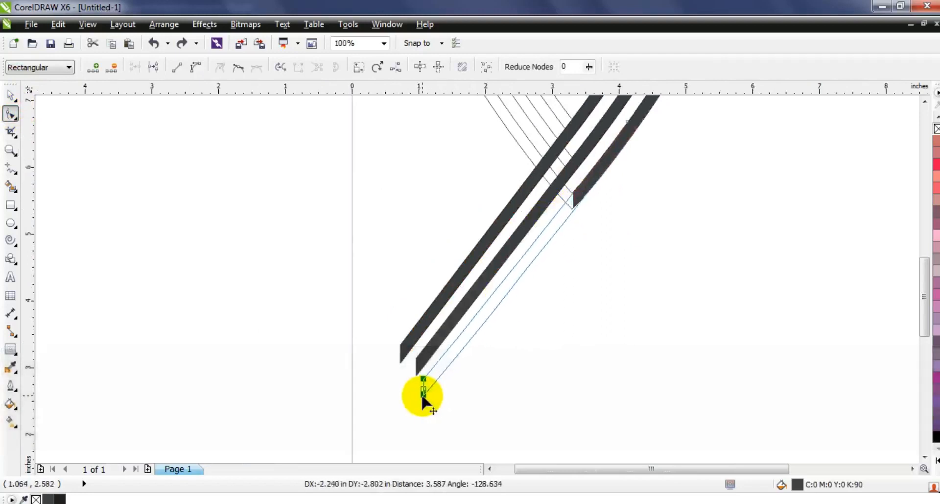
{"action": "left_click_drag", "start_coordinate": [422, 397], "coordinate": [422, 397]}
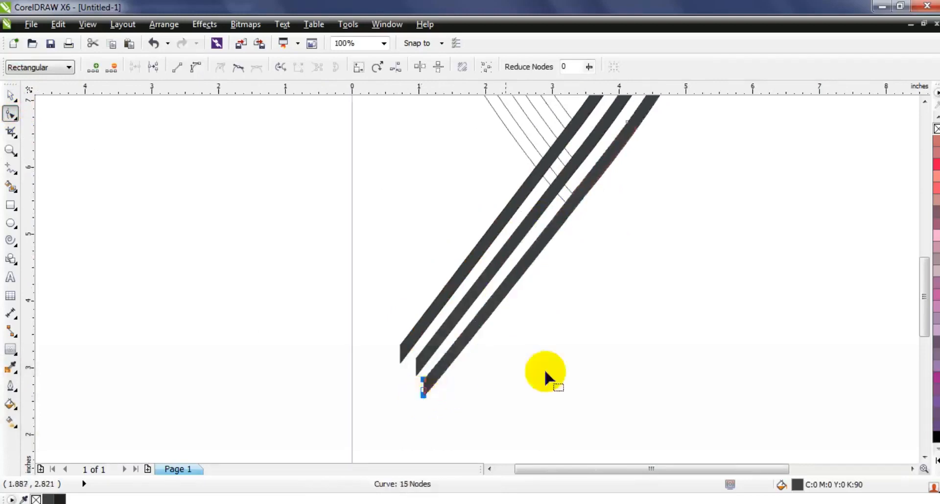
Delete the original unfilled pin outline behind the dark bands
{"action": "left_click", "coordinate": [10, 95]}
{"action": "key", "text": "shift+F2"}
{"action": "key", "text": "Escape"}
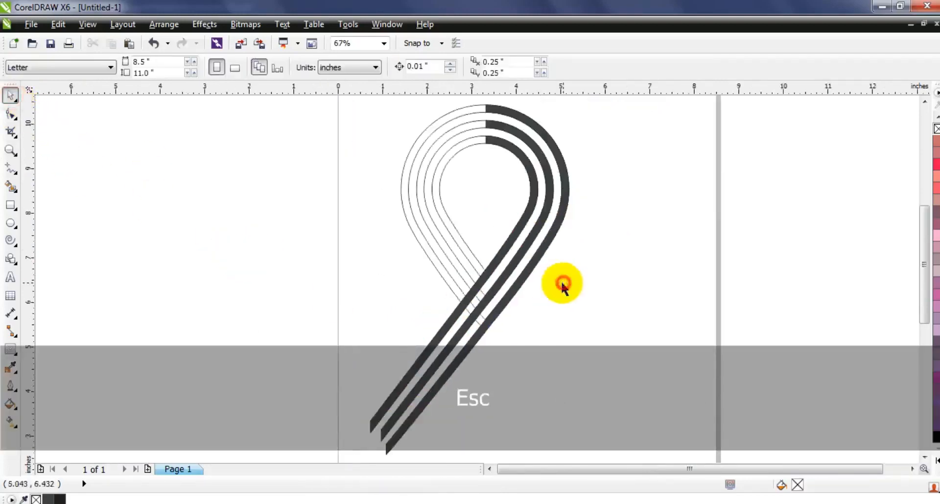
{"action": "left_click", "coordinate": [456, 218]}
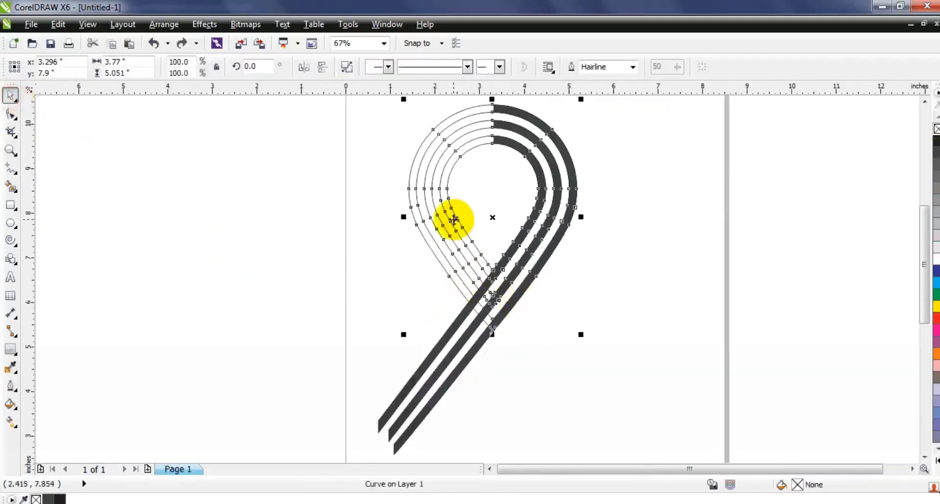
{"action": "key", "text": "Delete"}
Weld the three dark bands into one object and fill it with 100% black
{"action": "left_click", "coordinate": [504, 259]}
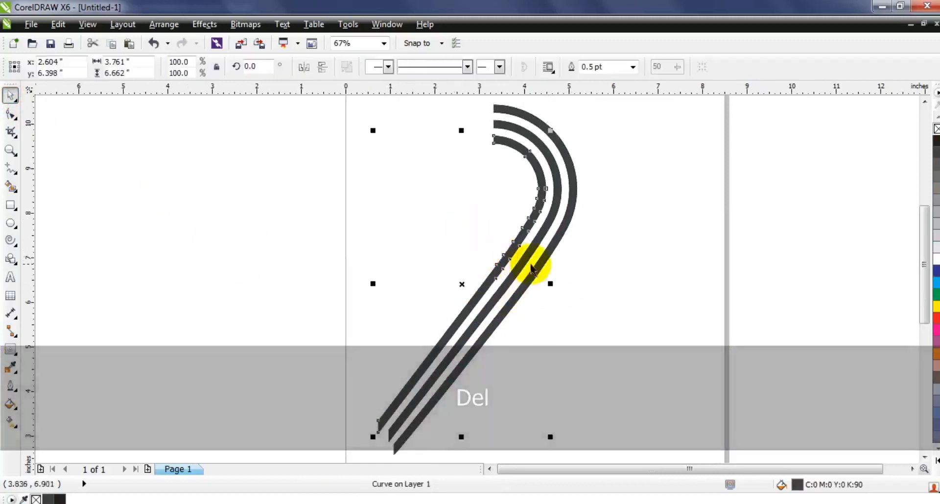
{"action": "left_click", "coordinate": [528, 257], "text": "shift"}
{"action": "left_click", "coordinate": [548, 255], "text": "shift"}
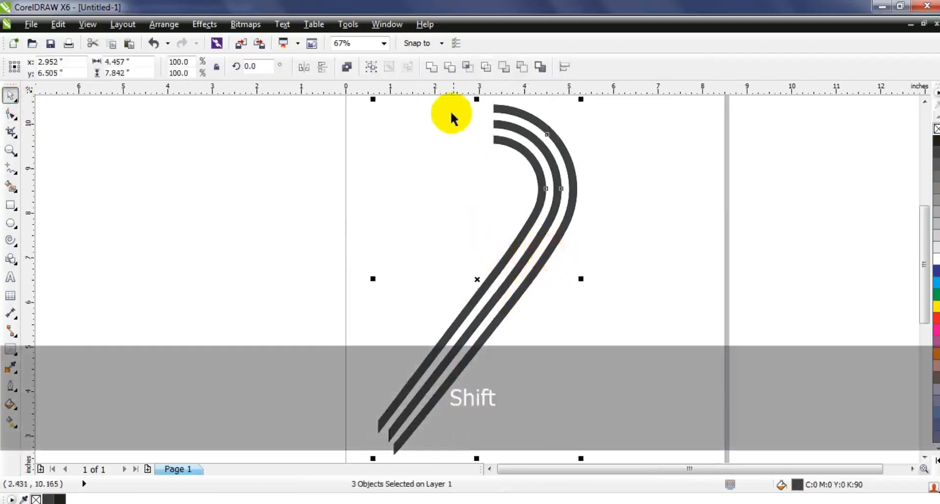
{"action": "left_click", "coordinate": [432, 68]}
{"action": "left_click", "coordinate": [60, 498]}
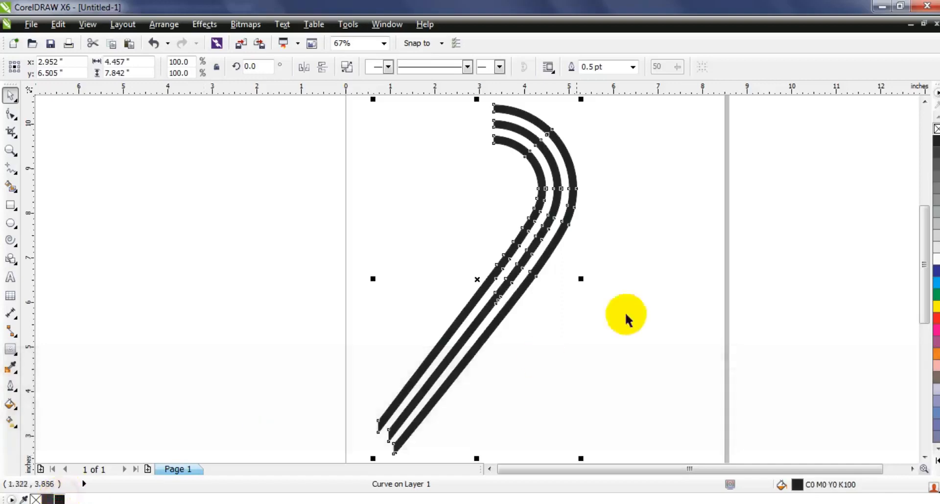
Place a horizontally mirrored copy of the bands to complete a crossed ribbon loop, and remove the fill from both halves
{"action": "left_click_drag", "start_coordinate": [581, 278], "coordinate": [345, 290]}
{"action": "left_click_drag", "start_coordinate": [269, 311], "coordinate": [503, 310]}
{"action": "left_click", "coordinate": [533, 225], "text": "shift"}
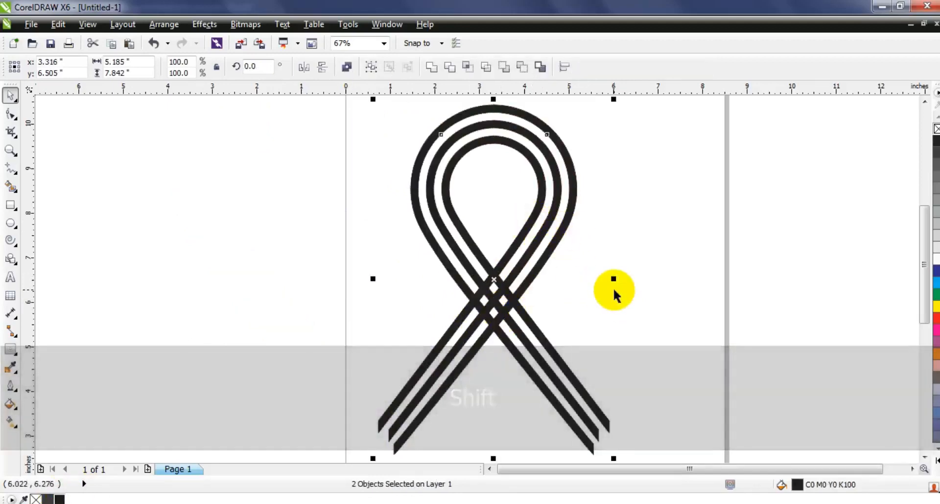
{"action": "left_click", "coordinate": [936, 128]}
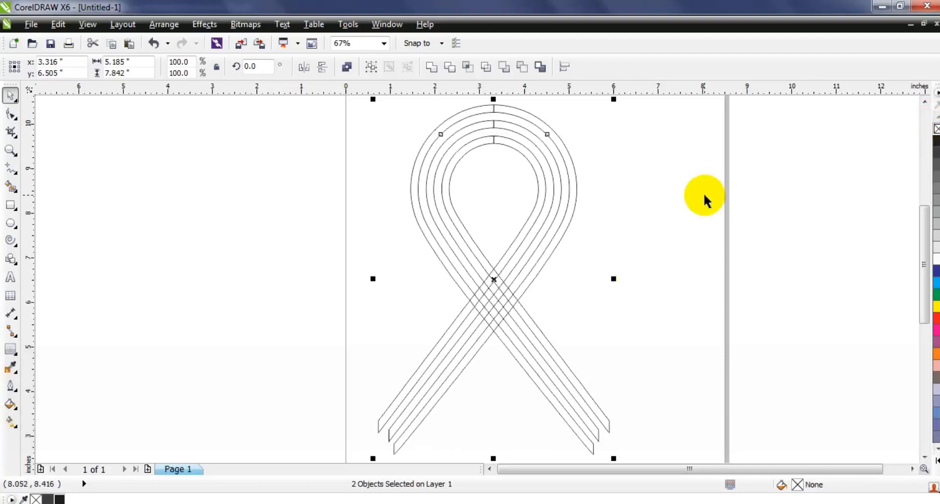
Duplicate the ribbon, flip the copy vertically and move it straight up about 1.3 inches so the two loops interlace
{"action": "key", "text": "KP_Add"}
{"action": "left_click", "coordinate": [322, 68]}
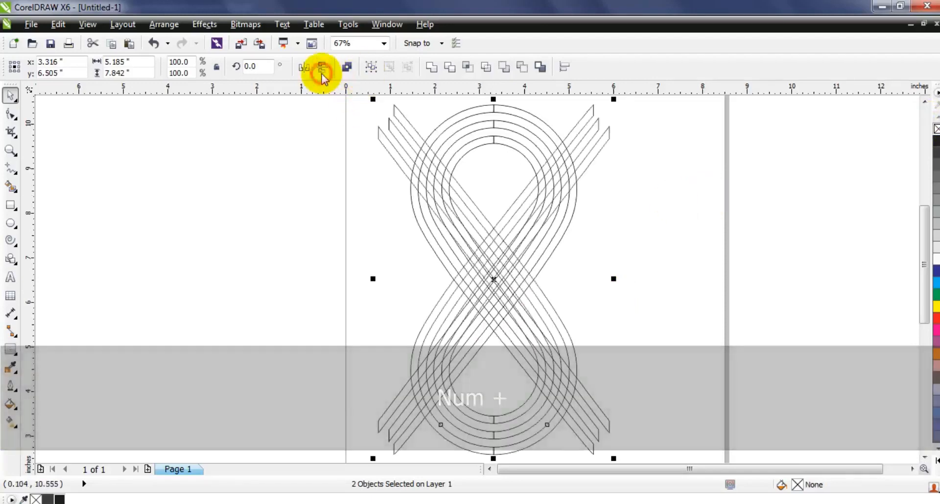
{"action": "left_click_drag", "start_coordinate": [495, 275], "coordinate": [498, 218]}
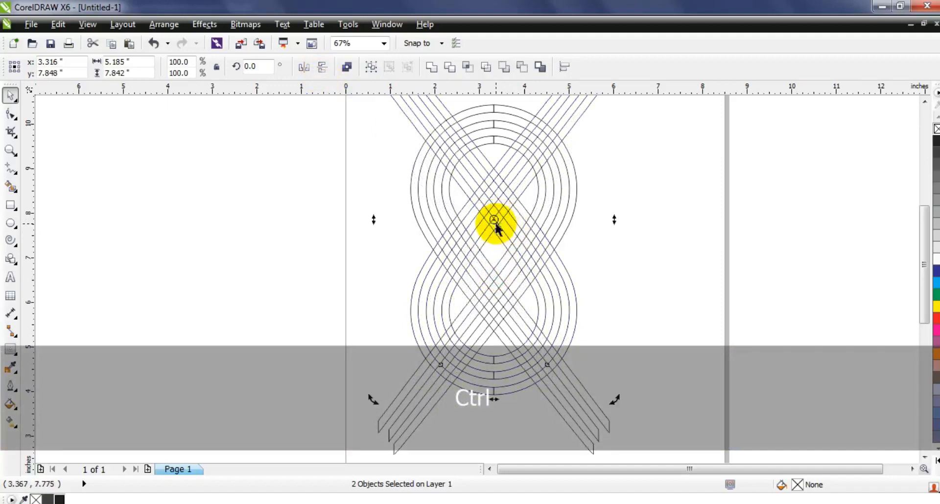
{"action": "left_click", "coordinate": [619, 254]}
Combine all four ribbon halves into a single curve
{"action": "key", "text": "F3"}
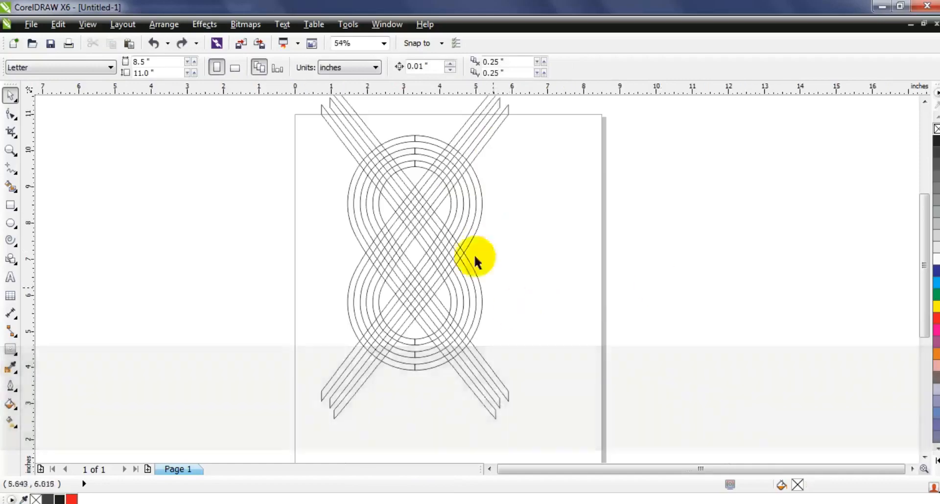
{"action": "key", "text": "F3"}
{"action": "left_click_drag", "start_coordinate": [366, 310], "coordinate": [366, 312]}
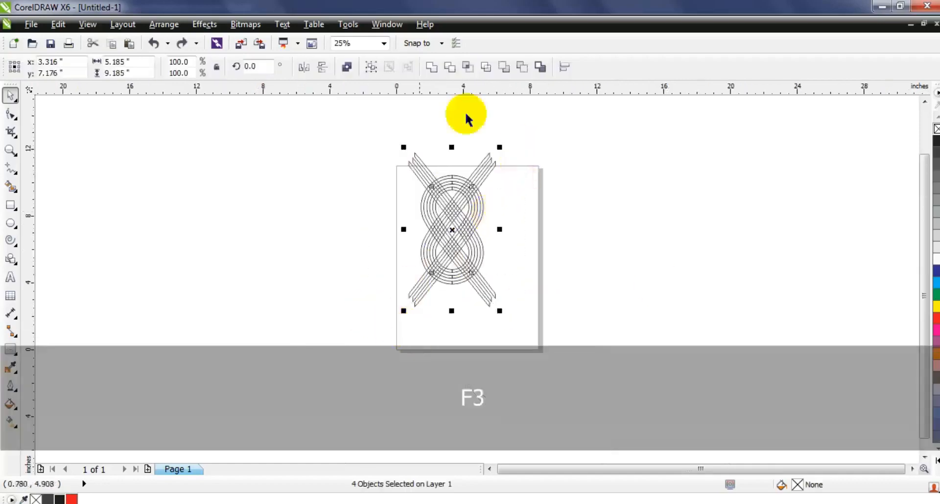
{"action": "left_click", "coordinate": [346, 69]}
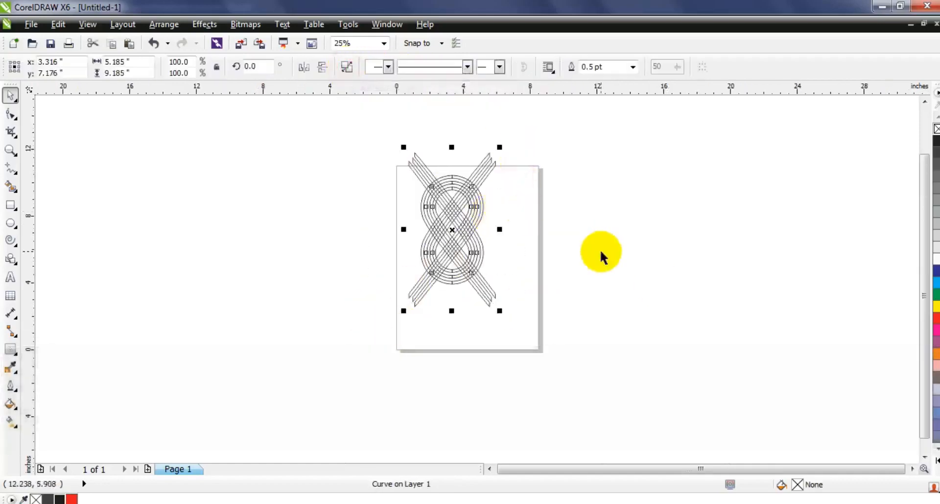
{"action": "key", "text": "shift+F2"}
{"action": "left_click_drag", "start_coordinate": [503, 238], "coordinate": [496, 264]}
{"action": "key", "text": "Escape"}
Draw a circle about 6.4 inches across beside the page and align its centre with the interlaced curve
{"action": "left_click", "coordinate": [9, 225]}
{"action": "left_click_drag", "start_coordinate": [82, 179], "coordinate": [325, 422]}
{"action": "left_click", "coordinate": [11, 98]}
{"action": "left_click", "coordinate": [436, 223], "text": "shift"}
{"action": "key", "text": "c"}
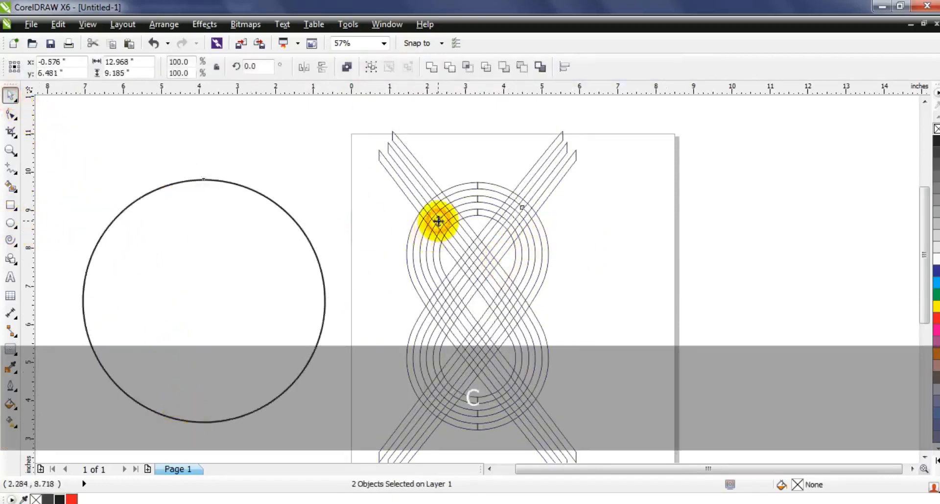
{"action": "key", "text": "e"}
{"action": "key", "text": "Escape"}
Stretch the circle about its centre into a vertical ellipse about 5.6 by 7.7 inches around the loops
{"action": "left_click", "coordinate": [558, 214]}
{"action": "left_click", "coordinate": [477, 174]}
{"action": "left_click", "coordinate": [538, 201]}
{"action": "left_click_drag", "start_coordinate": [477, 178], "coordinate": [483, 153]}
{"action": "left_click_drag", "start_coordinate": [602, 306], "coordinate": [588, 307]}
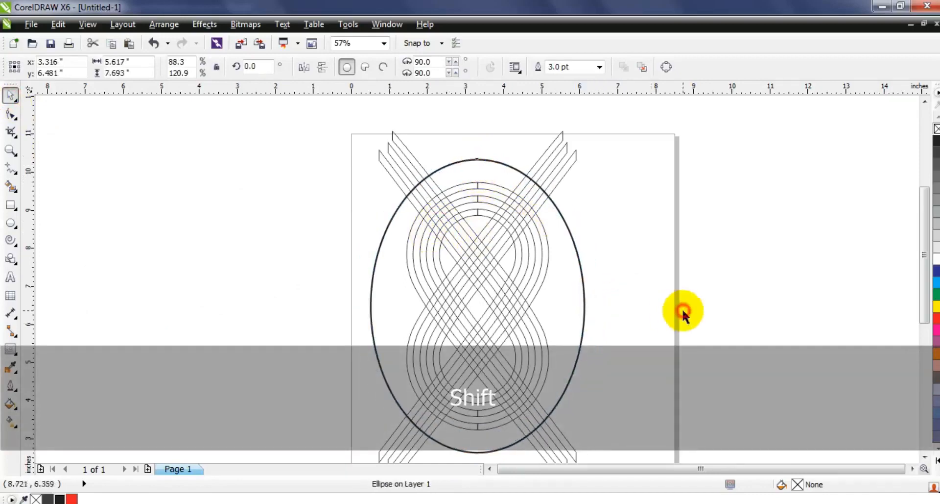
{"action": "left_click", "coordinate": [683, 313]}
Smart-fill the lower outer stripe of the band running from the ellipse's upper right to the centre crossing in 90% black
{"action": "left_click", "coordinate": [11, 150]}
{"action": "left_click_drag", "start_coordinate": [369, 144], "coordinate": [638, 310]}
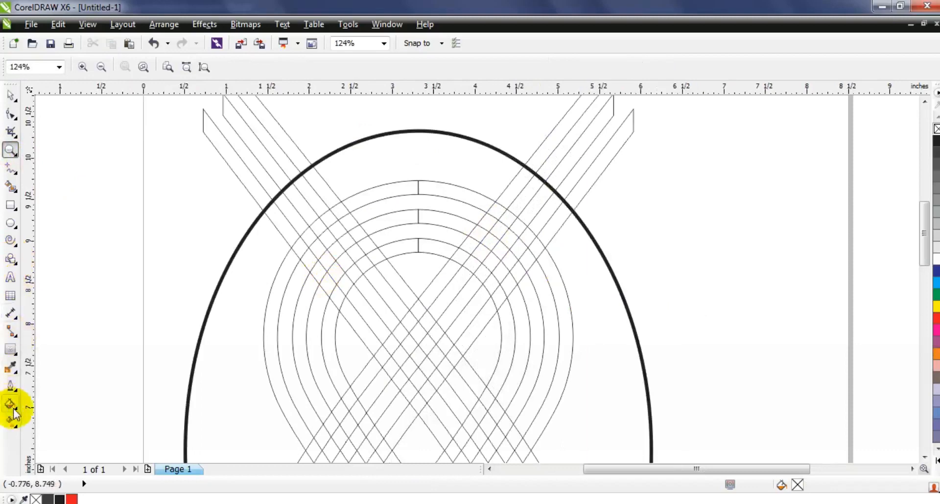
{"action": "left_click", "coordinate": [11, 186]}
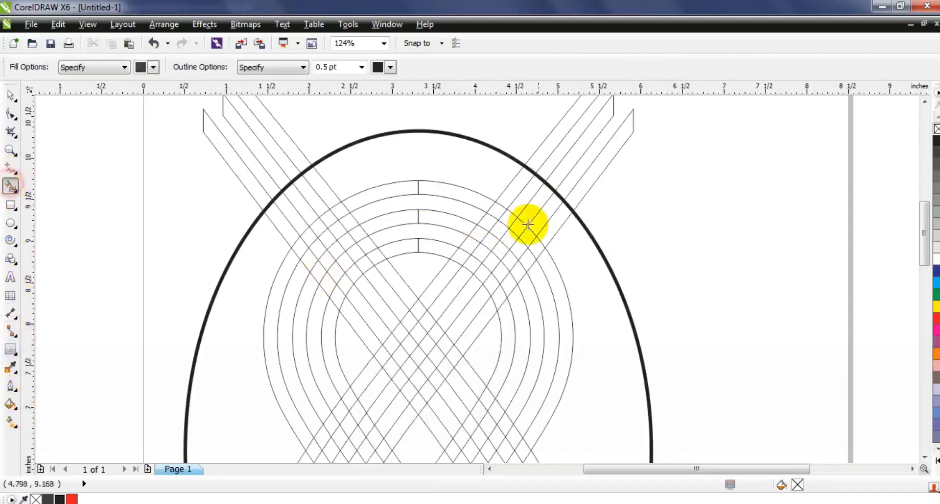
{"action": "left_click", "coordinate": [556, 222]}
{"action": "left_click", "coordinate": [519, 266]}
{"action": "left_click", "coordinate": [508, 280]}
{"action": "left_click", "coordinate": [498, 296]}
{"action": "left_click", "coordinate": [478, 320]}
{"action": "key", "text": "ctrl+z"}
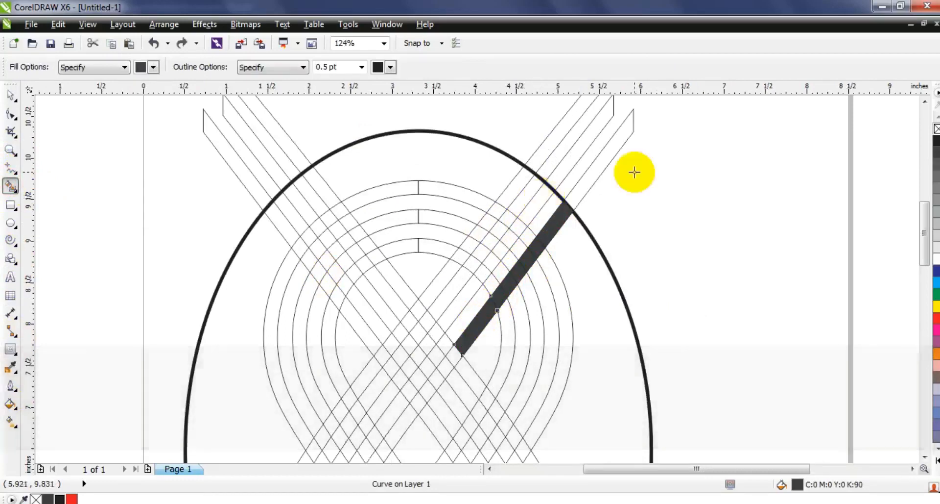
Fill the middle stripe of the upper-right diagonal band with 90% black, from the ellipse edge to the crossing
{"action": "left_click", "coordinate": [530, 210]}
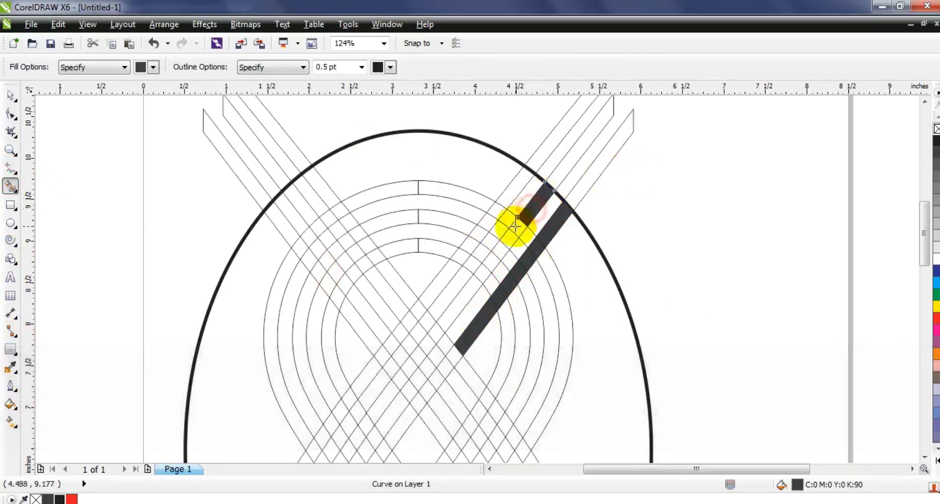
{"action": "left_click", "coordinate": [500, 251]}
{"action": "left_click", "coordinate": [491, 260]}
{"action": "left_click", "coordinate": [480, 274]}
{"action": "left_click", "coordinate": [465, 292]}
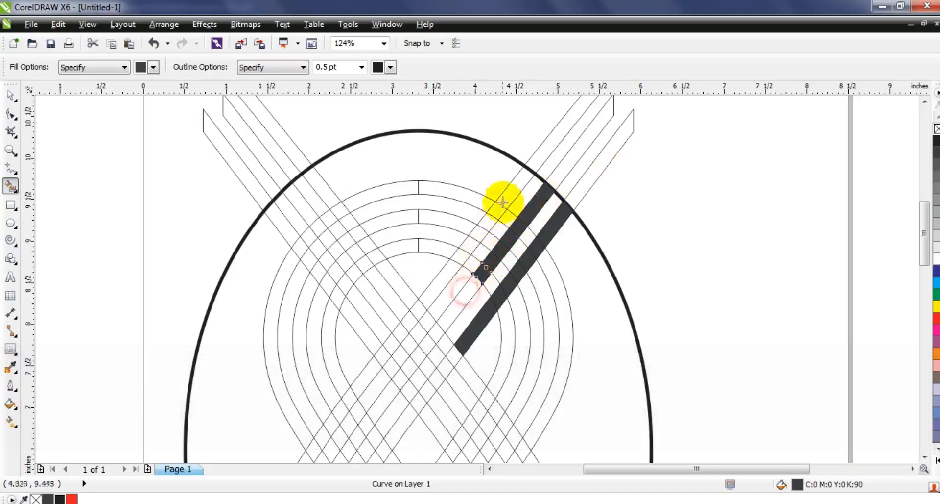
Fill the remaining upper stripe of the upper-right diagonal band with 90% black down to the crossing
{"action": "left_click", "coordinate": [510, 186]}
{"action": "left_click", "coordinate": [498, 210]}
{"action": "left_click", "coordinate": [489, 216]}
{"action": "left_click", "coordinate": [463, 252]}
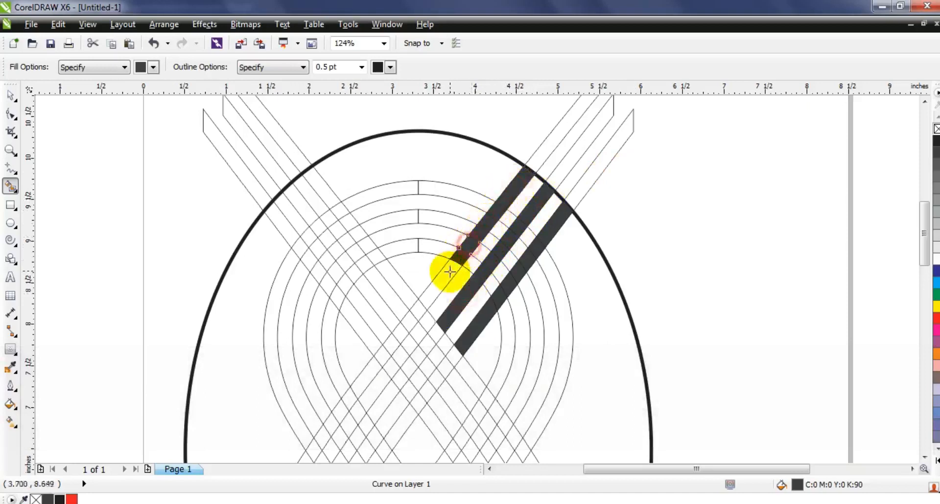
{"action": "key", "text": "Escape"}
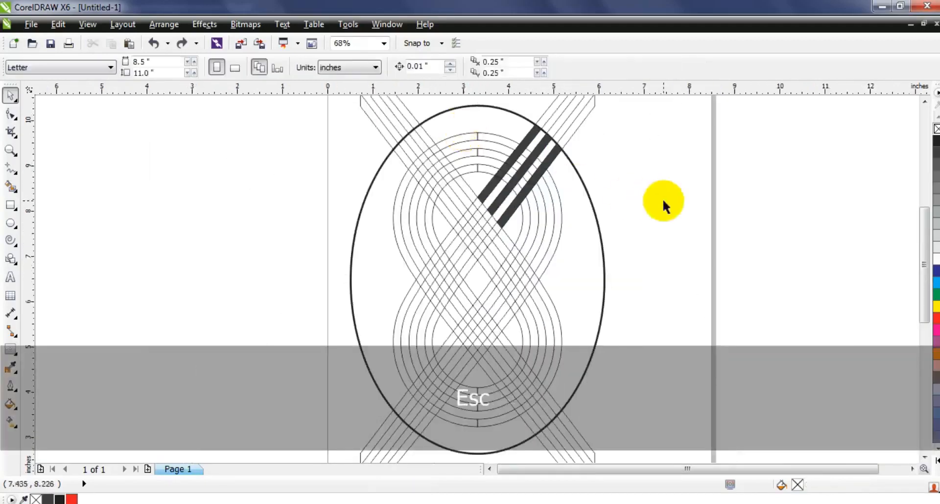
Fill the upper stripe of the opposite diagonal band in 90% black so it passes over the upper-right band
{"action": "left_click", "coordinate": [11, 150]}
{"action": "left_click_drag", "start_coordinate": [385, 152], "coordinate": [522, 296]}
{"action": "left_click", "coordinate": [11, 186]}
{"action": "left_click", "coordinate": [459, 230]}
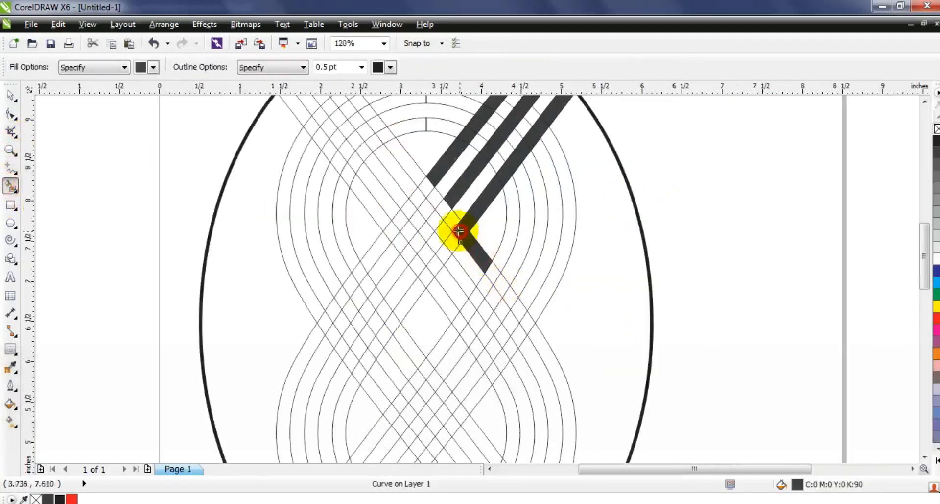
{"action": "left_click", "coordinate": [425, 187]}
{"action": "left_click", "coordinate": [407, 169]}
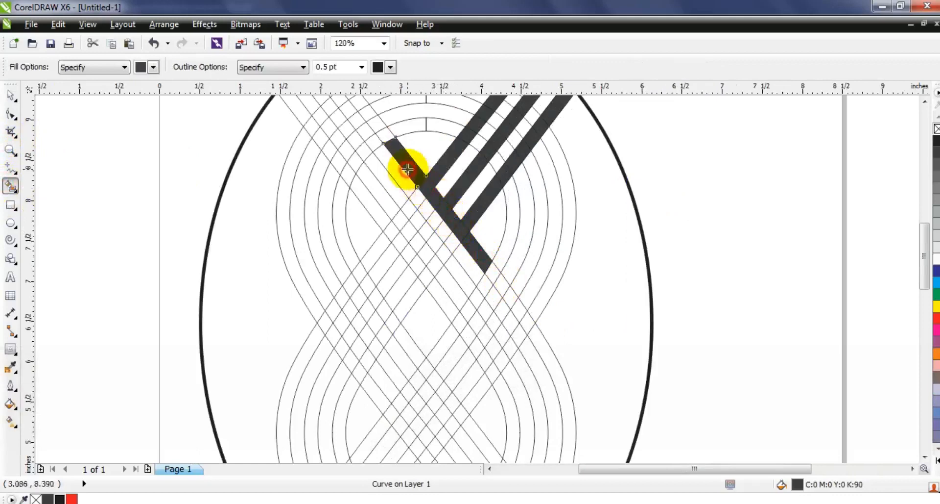
Fill the middle stripe of the over-crossing diagonal band with 90% black through the crossing
{"action": "left_click", "coordinate": [466, 277]}
{"action": "left_click", "coordinate": [442, 253]}
{"action": "left_click", "coordinate": [424, 226]}
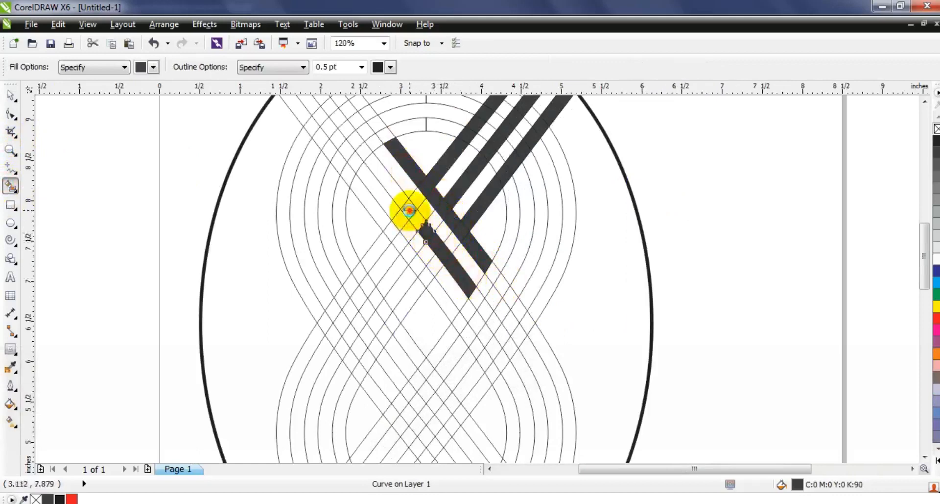
{"action": "left_click", "coordinate": [410, 218]}
Fill the lower stripe of the over-crossing diagonal band with 90% black up to the upper loop's inner edge
{"action": "left_click", "coordinate": [451, 309]}
{"action": "left_click", "coordinate": [418, 271]}
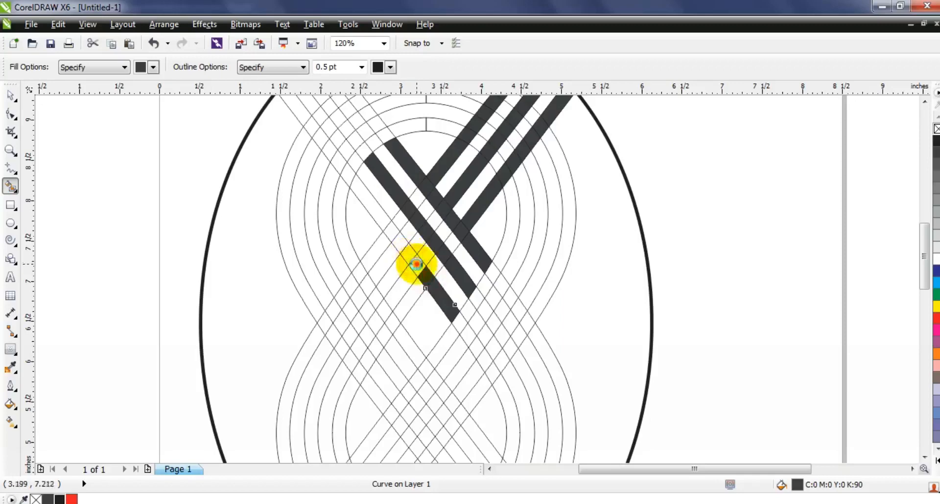
{"action": "left_click", "coordinate": [417, 263]}
{"action": "left_click", "coordinate": [407, 254]}
{"action": "left_click", "coordinate": [400, 243]}
{"action": "left_click", "coordinate": [391, 233]}
{"action": "left_click", "coordinate": [374, 215]}
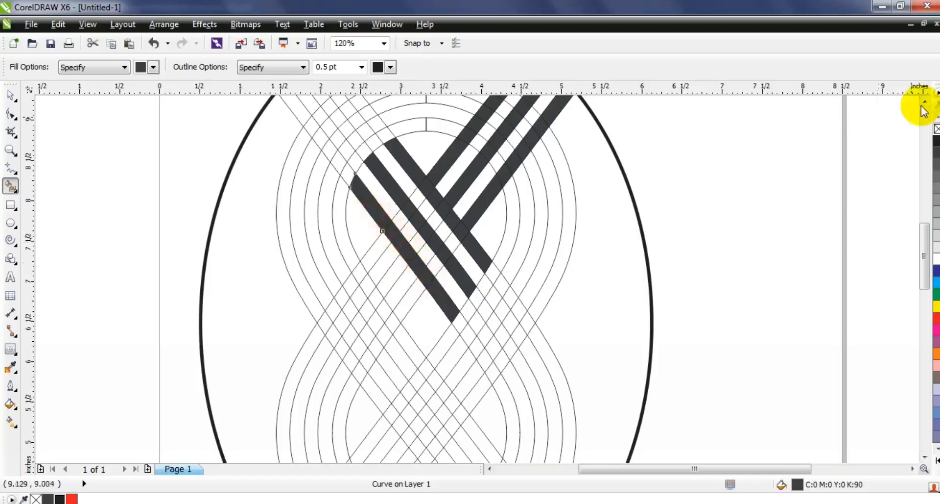
Fill the three stripe ends between the ellipse's upper-left edge and the upper loop with 90% black
{"action": "left_click", "coordinate": [925, 101]}
{"action": "left_click", "coordinate": [289, 210]}
{"action": "left_click", "coordinate": [316, 197]}
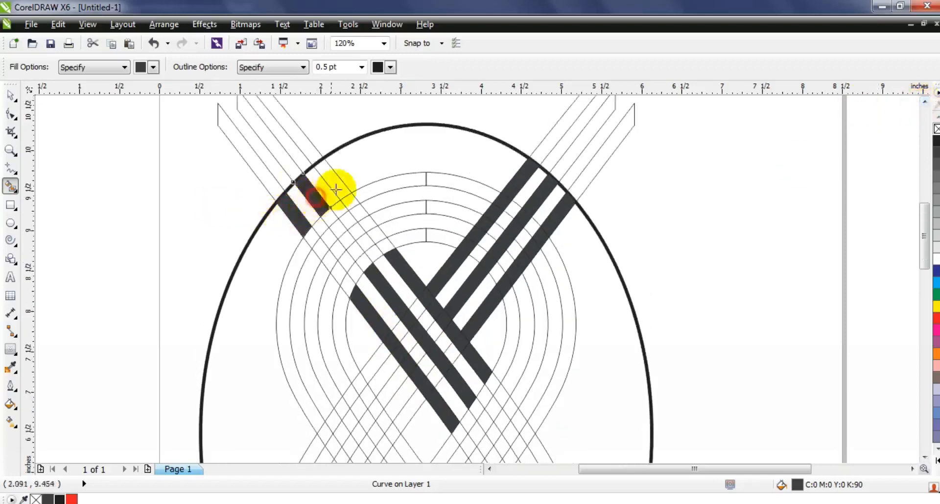
Fill the three short stripe segments emerging below the crossing toward the lower left with 90% black
{"action": "key", "text": "F3"}
{"action": "left_click", "coordinate": [10, 149]}
{"action": "left_click_drag", "start_coordinate": [185, 210], "coordinate": [572, 445]}
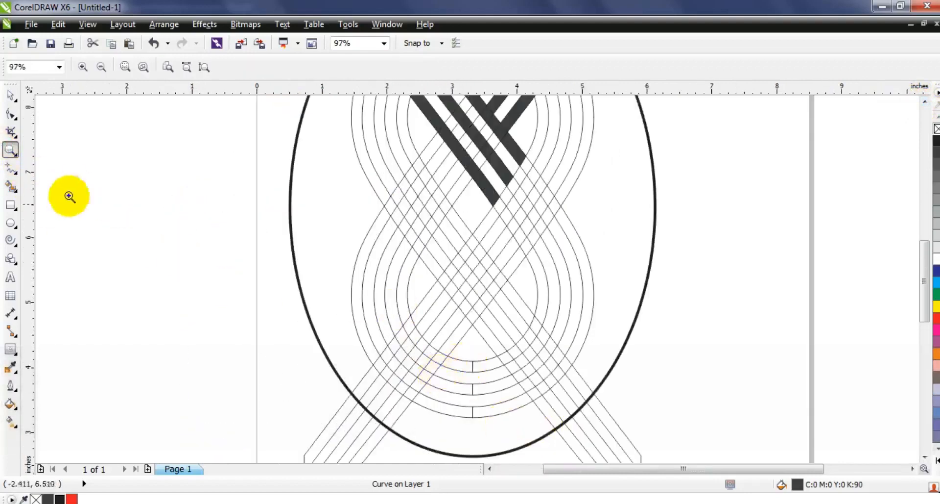
{"action": "left_click", "coordinate": [10, 186]}
{"action": "left_click", "coordinate": [461, 185]}
{"action": "left_click", "coordinate": [446, 169]}
{"action": "left_click", "coordinate": [433, 150]}
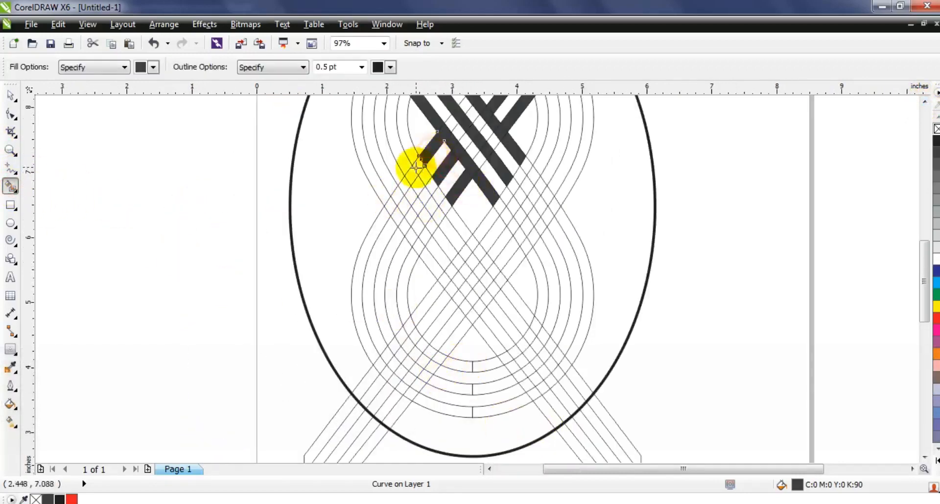
Extend the outer and middle stripes toward the lower left and fill the inner stripe down the lower loop's left side in 90% black
{"action": "left_click", "coordinate": [411, 176]}
{"action": "left_click", "coordinate": [418, 166]}
{"action": "left_click", "coordinate": [430, 187]}
{"action": "left_click", "coordinate": [443, 205]}
{"action": "left_click", "coordinate": [440, 217]}
{"action": "left_click", "coordinate": [432, 228]}
{"action": "left_click", "coordinate": [426, 239]}
{"action": "left_click", "coordinate": [420, 248]}
{"action": "left_click", "coordinate": [401, 279]}
Fill the middle and outer stripes down the left side of the lower loop with 90% black
{"action": "left_click", "coordinate": [424, 196]}
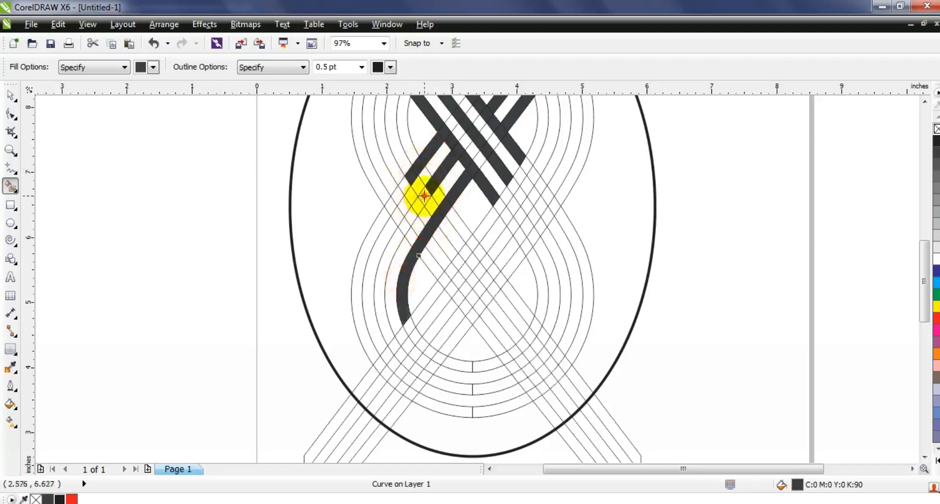
{"action": "left_click", "coordinate": [407, 220]}
{"action": "left_click", "coordinate": [392, 246]}
{"action": "left_click", "coordinate": [397, 191]}
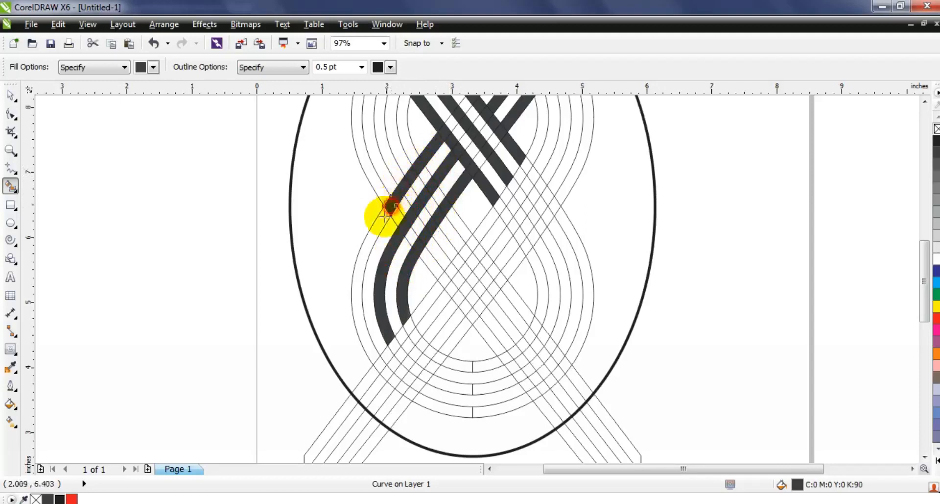
{"action": "left_click", "coordinate": [391, 206]}
Fill both halves of the three arcs at the bottom of the lower loop with 90% black
{"action": "left_click", "coordinate": [454, 363]}
{"action": "left_click", "coordinate": [455, 386]}
{"action": "left_click", "coordinate": [448, 409]}
{"action": "left_click", "coordinate": [487, 410]}
{"action": "left_click", "coordinate": [484, 389]}
{"action": "left_click", "coordinate": [484, 366]}
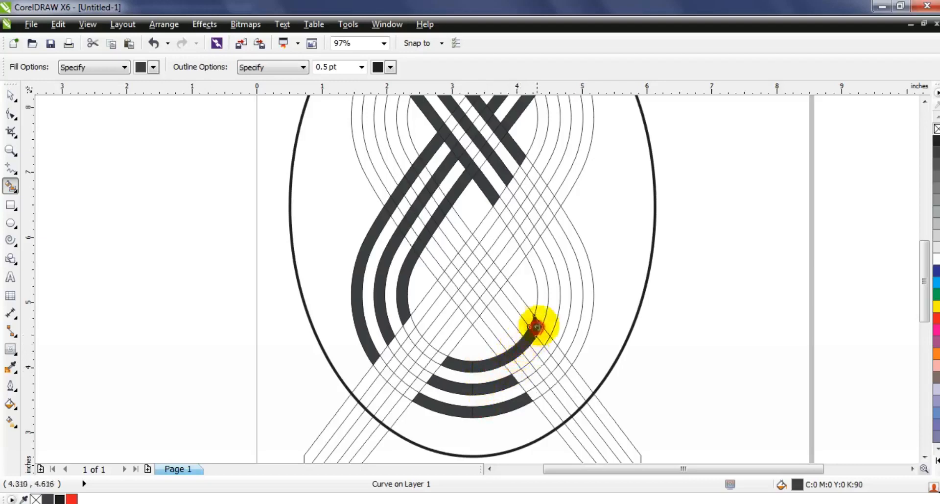
Fill the three stripes up the right side of the lower loop with 90% black, joining them to the bottom arcs
{"action": "left_click", "coordinate": [534, 325]}
{"action": "left_click", "coordinate": [550, 336]}
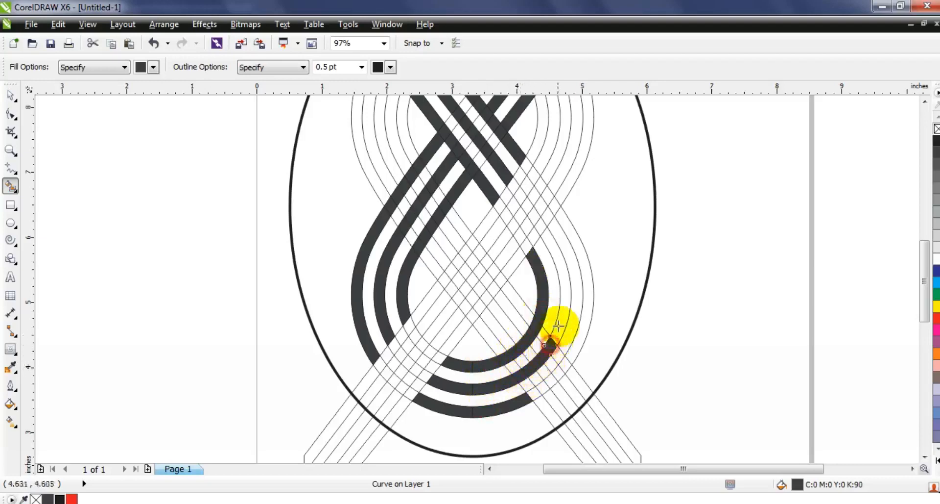
{"action": "left_click", "coordinate": [577, 346]}
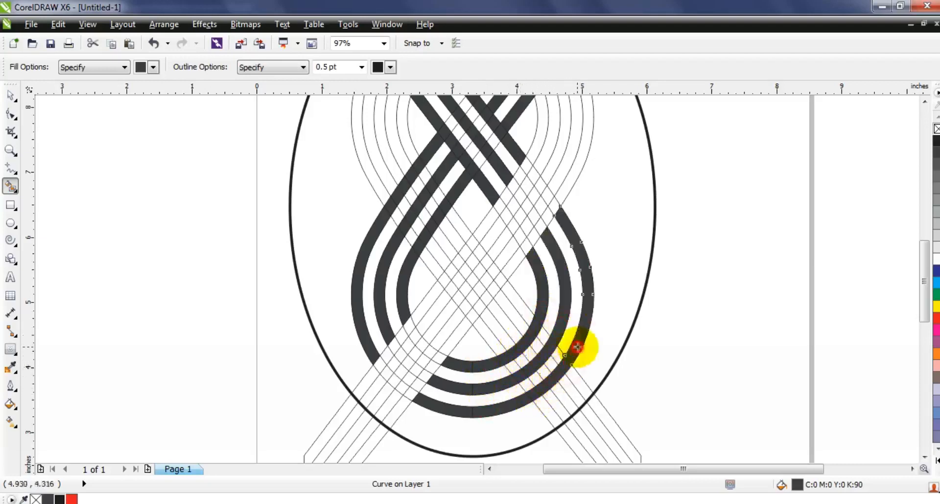
Select all the dark filled band pieces inside the ellipse together and weld them
{"action": "key", "text": "F3"}
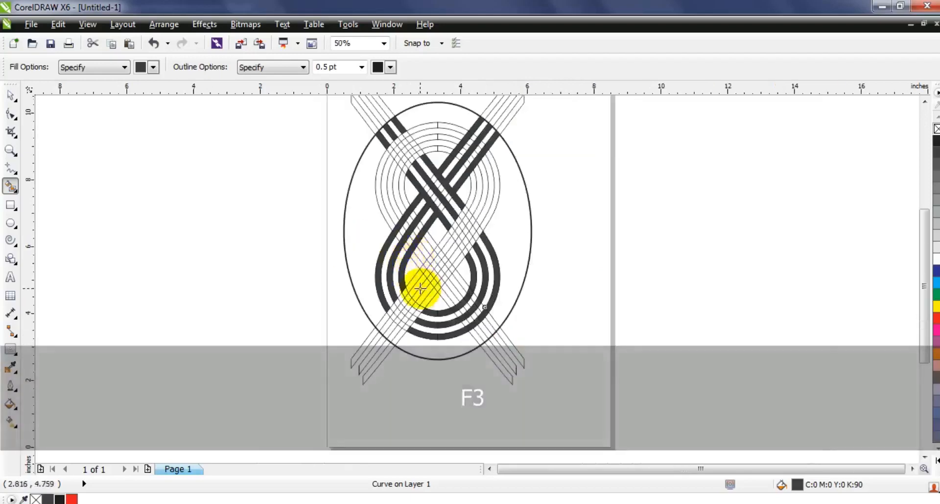
{"action": "left_click", "coordinate": [10, 95]}
{"action": "mouse_move", "coordinate": [269, 102]}
{"action": "left_mouse_down"}
{"action": "mouse_move", "coordinate": [501, 277]}
{"action": "mouse_move", "coordinate": [532, 346]}
{"action": "left_mouse_up"}
{"action": "scroll", "coordinate": [433, 67], "scroll_direction": "down", "scroll_amount": 1}
{"action": "left_click", "coordinate": [433, 67]}
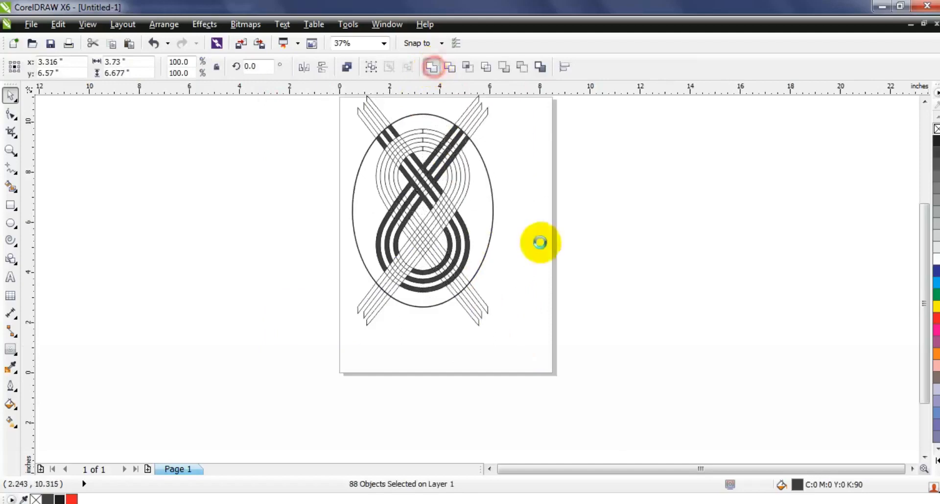
{"action": "key", "text": "Escape"}
{"action": "scroll", "coordinate": [315, 99], "scroll_direction": "up", "scroll_amount": 1}
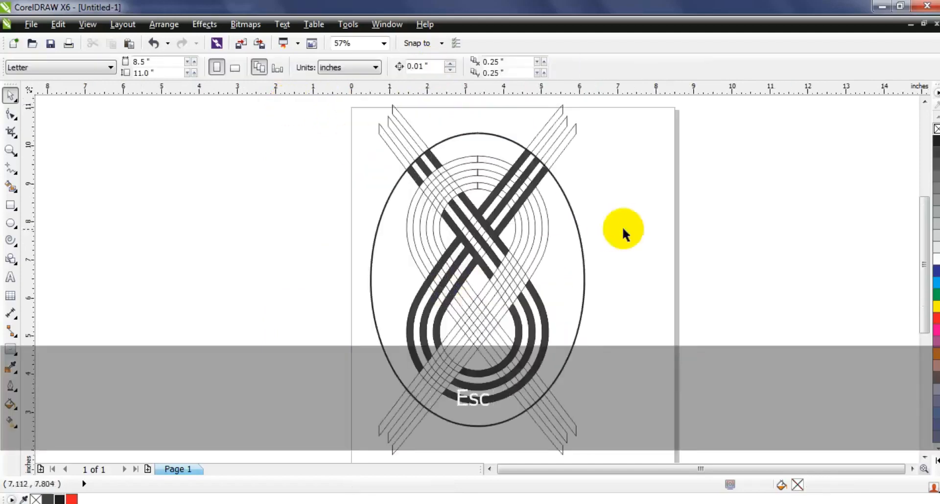
Set the Smart Fill colour to red and fill both halves of the outermost arc at the top of the upper loop
{"action": "left_click", "coordinate": [10, 186]}
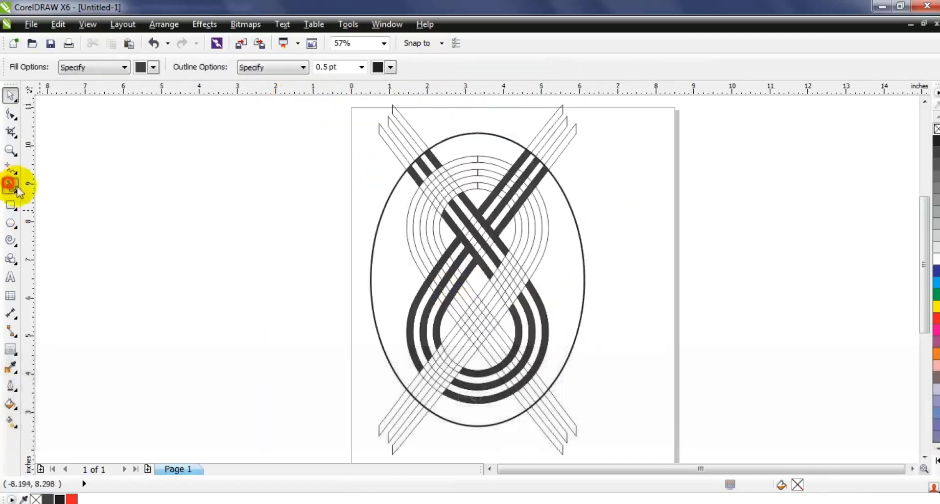
{"action": "left_click", "coordinate": [153, 67]}
{"action": "left_click", "coordinate": [176, 100]}
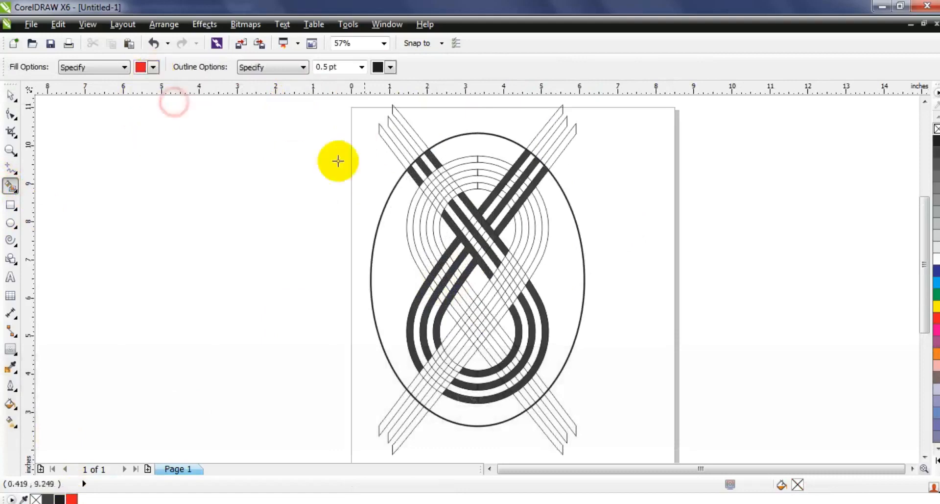
{"action": "scroll", "coordinate": [507, 165], "scroll_direction": "up", "scroll_amount": 3}
{"action": "key", "text": "ctrl+z"}
{"action": "left_click", "coordinate": [374, 144]}
{"action": "left_click", "coordinate": [435, 143]}
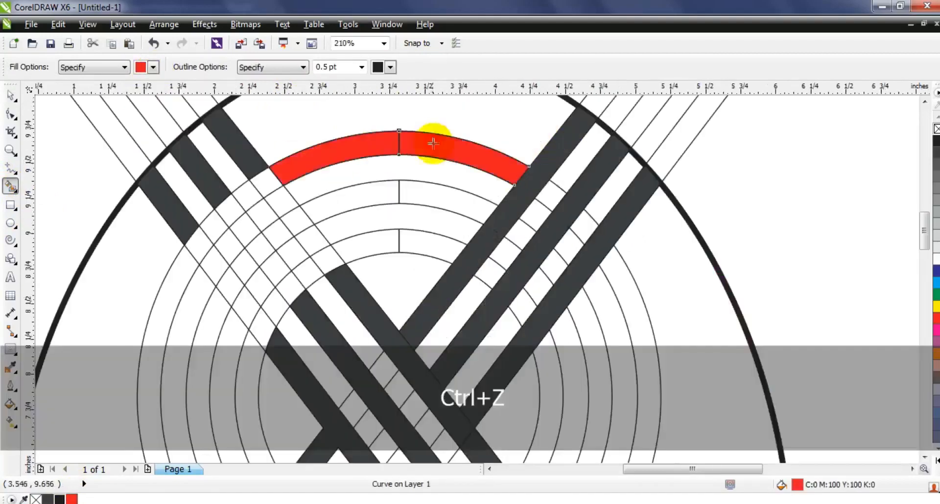
Fill both halves of the middle and inner arcs at the top of the upper loop with red
{"action": "left_click", "coordinate": [429, 196]}
{"action": "left_click", "coordinate": [367, 195]}
{"action": "left_click", "coordinate": [376, 243]}
{"action": "left_click", "coordinate": [431, 245]}
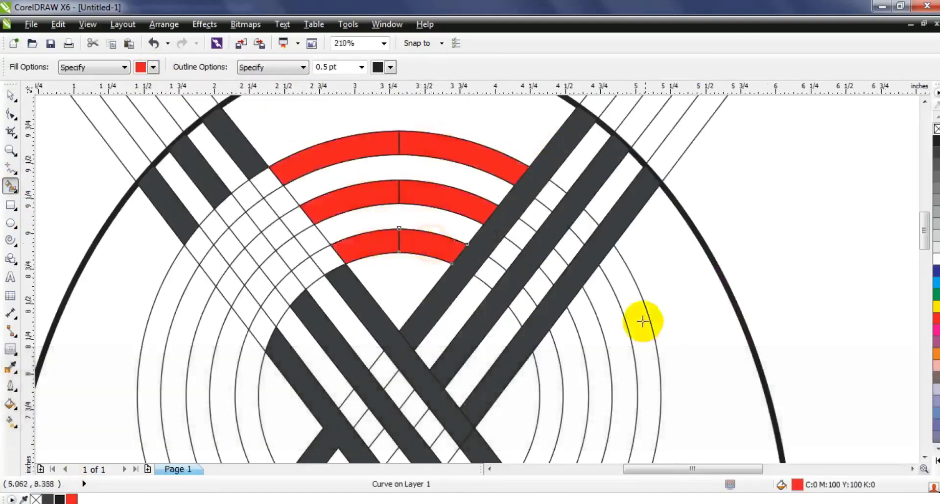
Fill the three stripes down the upper loop's right side with red, carrying them over the dark band at the lower-right crossing
{"action": "key", "text": "F3"}
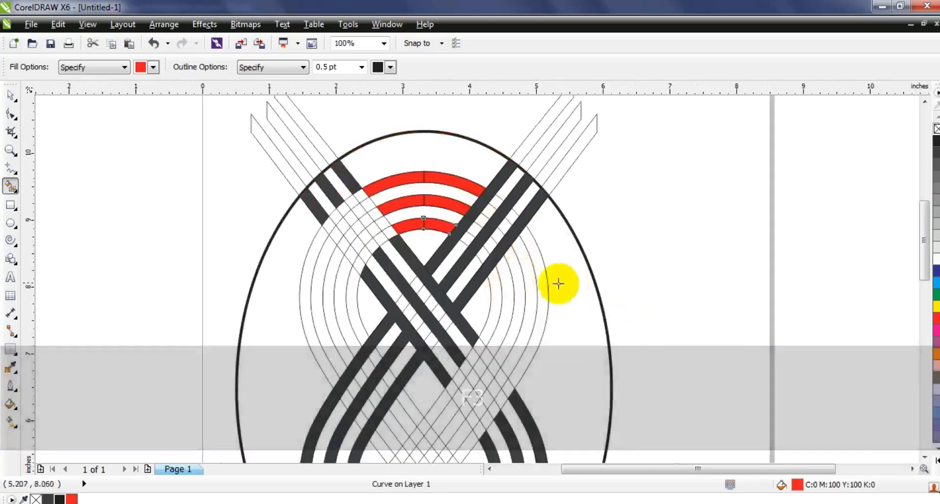
{"action": "left_click", "coordinate": [512, 278]}
{"action": "left_click", "coordinate": [539, 267]}
{"action": "left_click", "coordinate": [485, 420]}
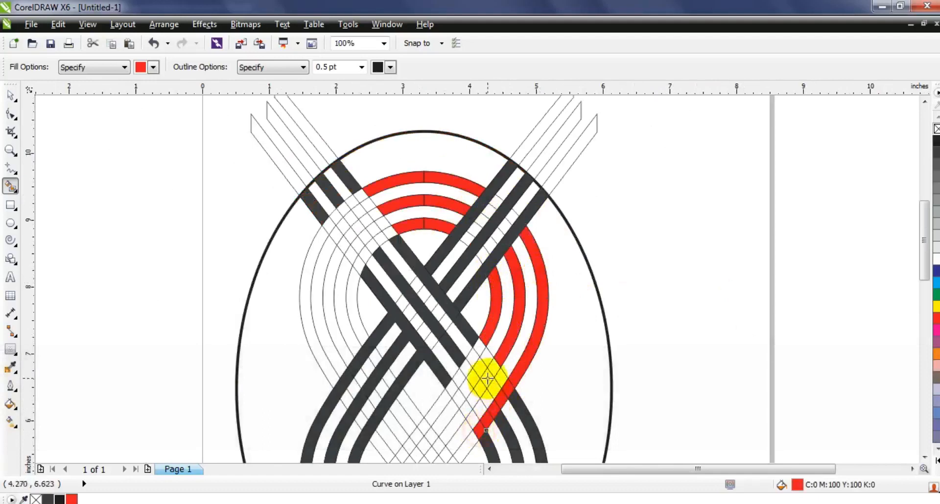
{"action": "left_click", "coordinate": [475, 355]}
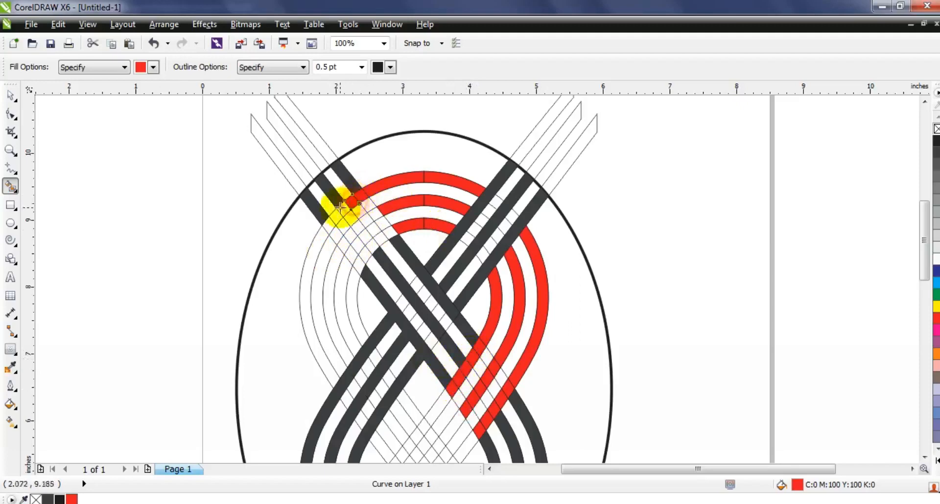
Fill the three stripes down the upper loop's left side with red, passing over the dark upper-left band
{"action": "left_click", "coordinate": [313, 248]}
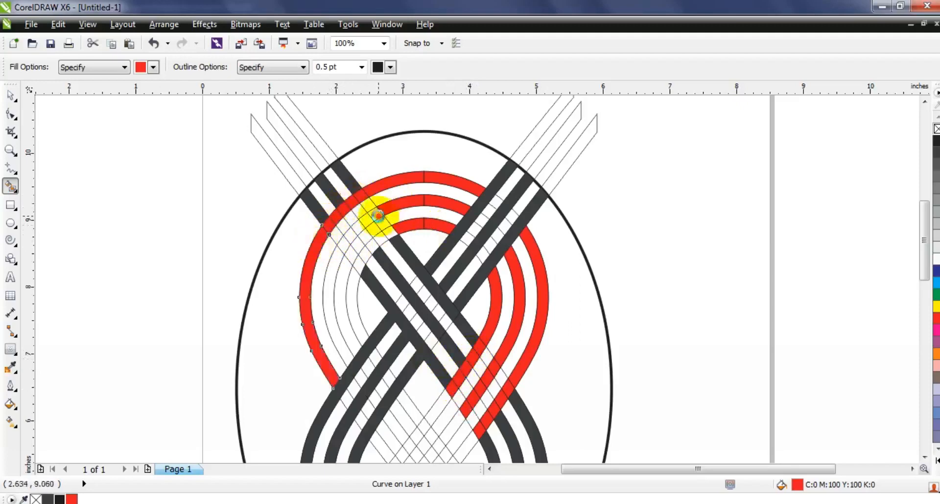
{"action": "left_click", "coordinate": [349, 240]}
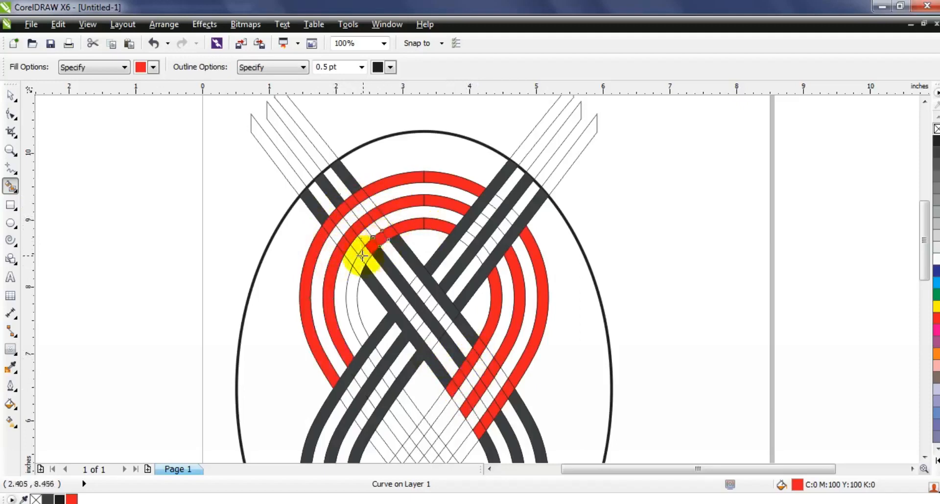
{"action": "left_click", "coordinate": [358, 274]}
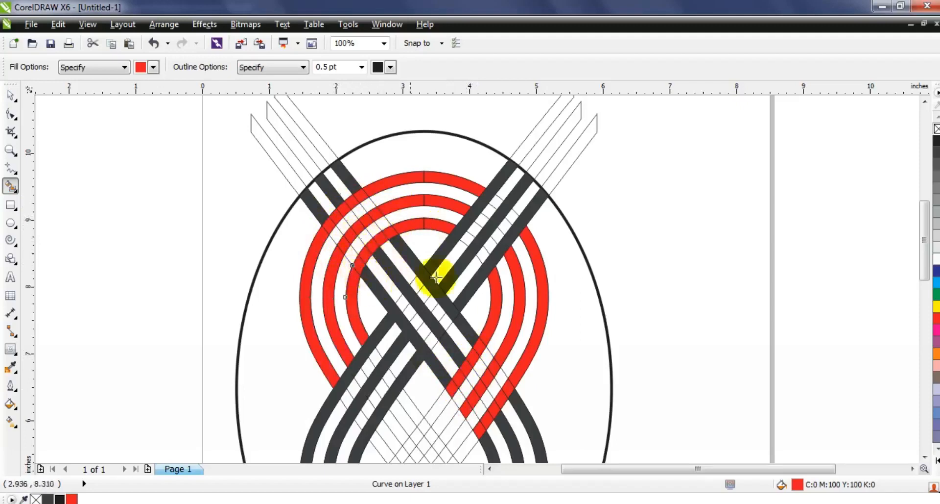
Fill the three short stripe segments emerging from under the dark band inside the lower loop's left side with red
{"action": "key", "text": "F3"}
{"action": "left_click", "coordinate": [10, 149]}
{"action": "left_click_drag", "start_coordinate": [357, 225], "coordinate": [589, 418]}
{"action": "left_click", "coordinate": [10, 186]}
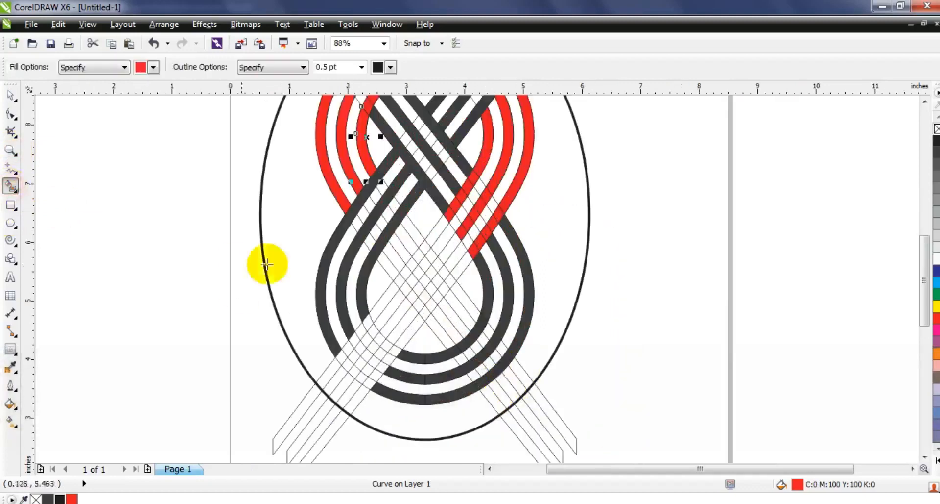
{"action": "left_click", "coordinate": [414, 234]}
{"action": "left_click", "coordinate": [387, 265]}
{"action": "left_click", "coordinate": [404, 246]}
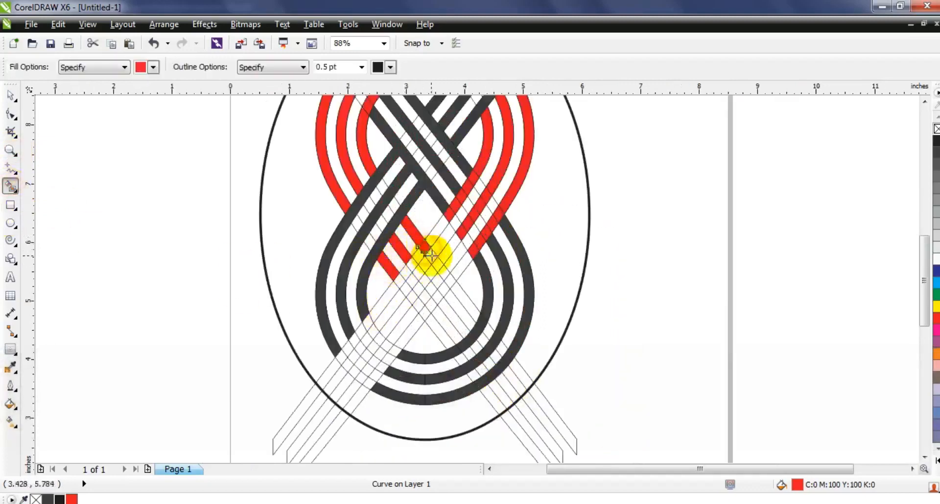
Fill the three stripes crossing diagonally down the lower loop's interior and their ends between its lower-right side and the ellipse with red
{"action": "left_click", "coordinate": [462, 293]}
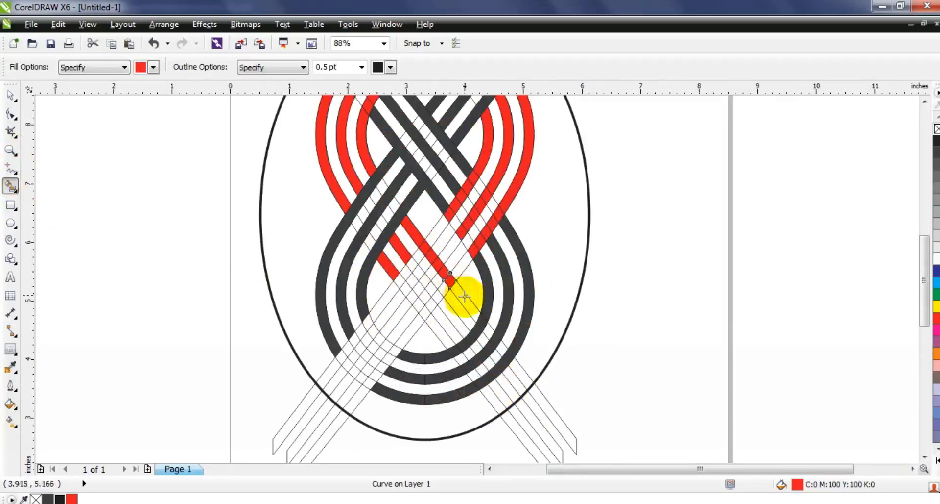
{"action": "left_click", "coordinate": [455, 319]}
{"action": "left_click", "coordinate": [423, 317]}
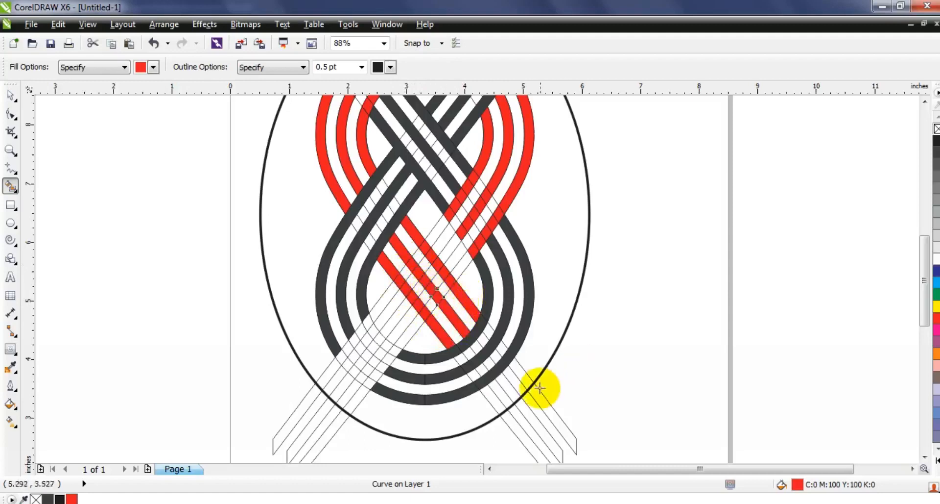
{"action": "left_click", "coordinate": [520, 377]}
{"action": "left_click", "coordinate": [508, 389]}
{"action": "left_click", "coordinate": [497, 404]}
Fill the three stripe segments running from the central crossing toward the lower loop's lower-left inner edge with red
{"action": "left_click", "coordinate": [413, 327]}
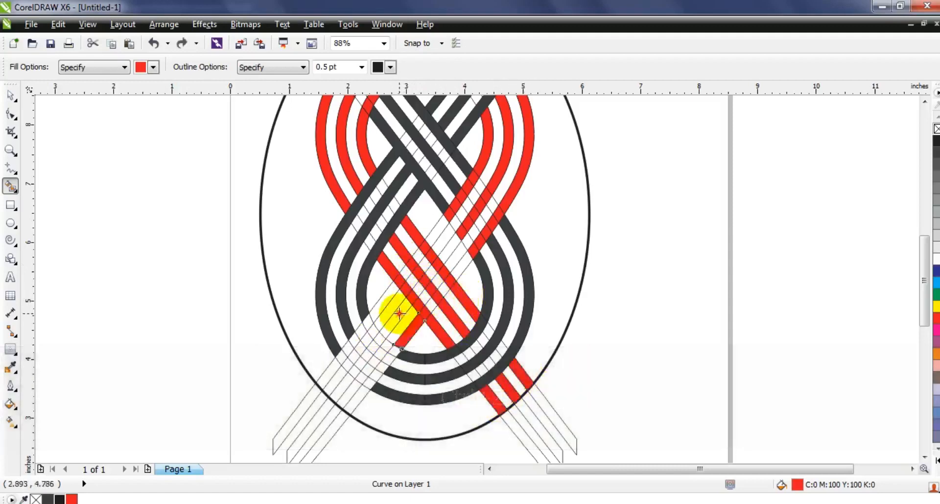
{"action": "left_click", "coordinate": [399, 314]}
{"action": "left_click", "coordinate": [387, 297]}
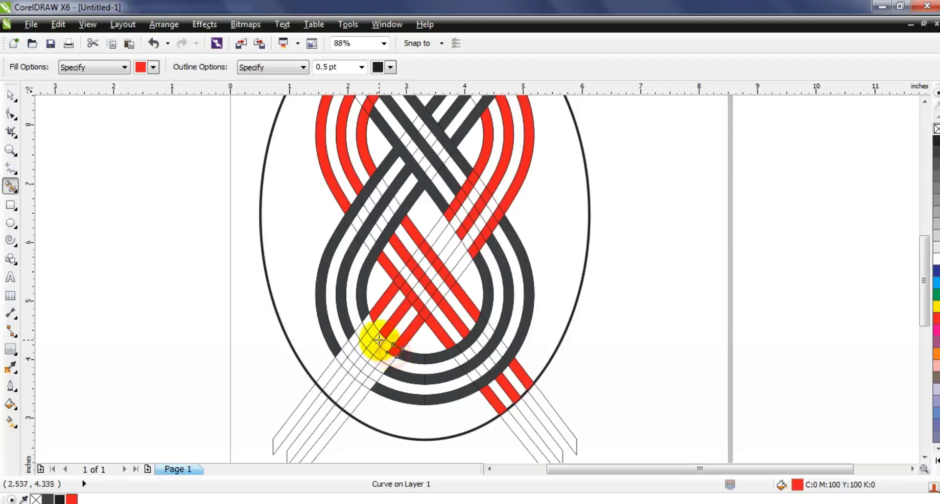
Carry the three red stripes over the dark band at the lower-left crossing and out to the ellipse
{"action": "left_click", "coordinate": [366, 319]}
{"action": "left_click", "coordinate": [387, 358]}
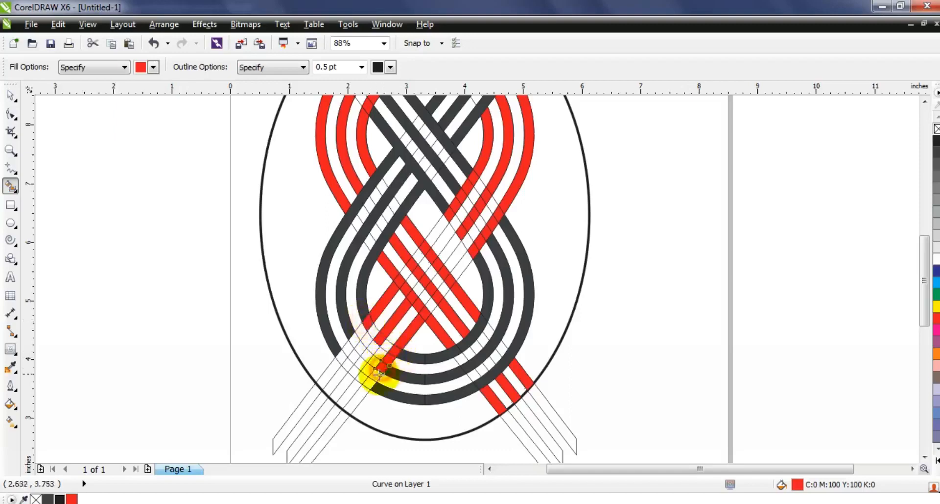
{"action": "left_click", "coordinate": [370, 383]}
{"action": "left_click", "coordinate": [360, 399]}
{"action": "left_click", "coordinate": [341, 389]}
{"action": "left_click", "coordinate": [325, 379]}
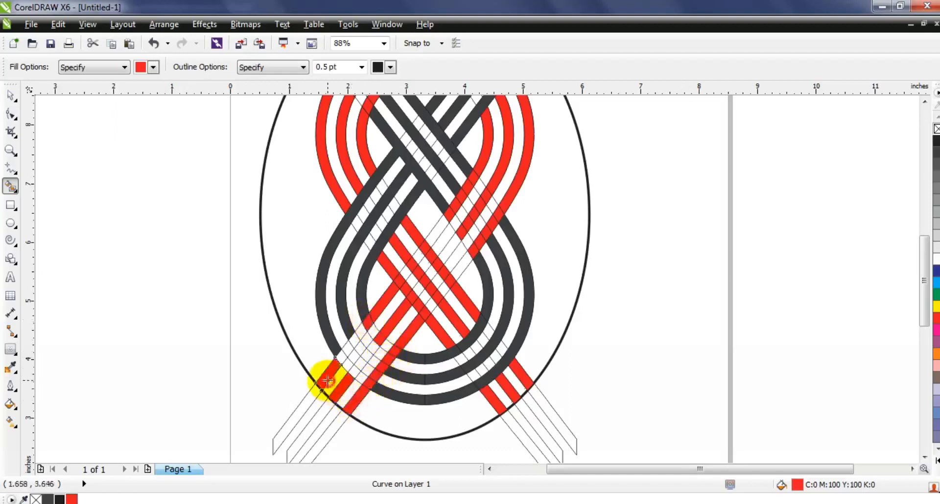
{"action": "left_click", "coordinate": [341, 358]}
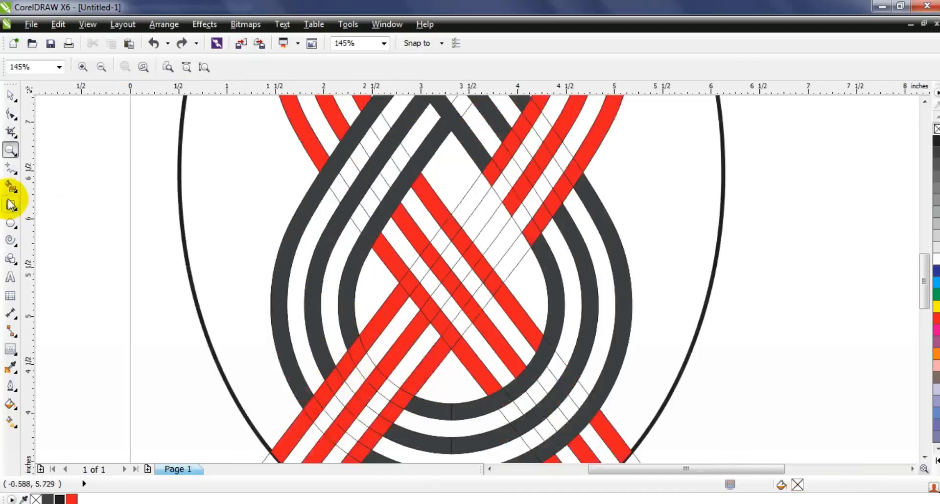
Fill the remaining stripe segments between the upper-right red band and the red diagonal inside the lower loop with red
{"action": "left_click", "coordinate": [11, 188]}
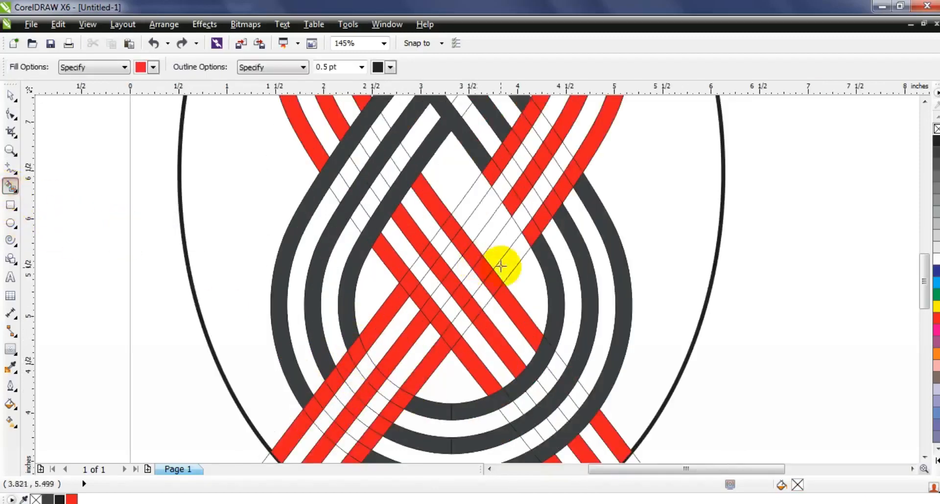
{"action": "left_click", "coordinate": [473, 227]}
Move the ellipse off the knot to the right and the construction outlines off the page to the left
{"action": "left_click", "coordinate": [10, 95]}
{"action": "scroll", "coordinate": [423, 267], "scroll_direction": "down", "scroll_amount": 4}
{"action": "key", "text": "Escape"}
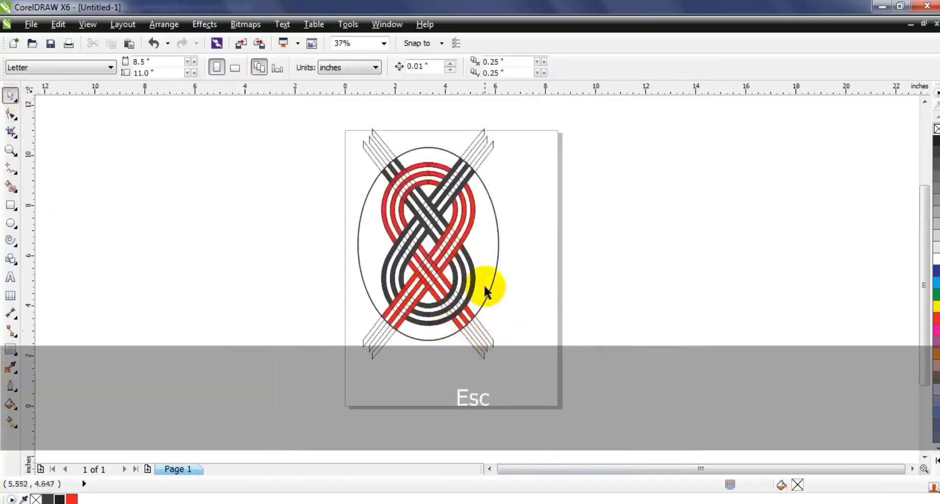
{"action": "left_click_drag", "start_coordinate": [487, 289], "coordinate": [642, 294]}
{"action": "left_click_drag", "start_coordinate": [487, 347], "coordinate": [212, 347]}
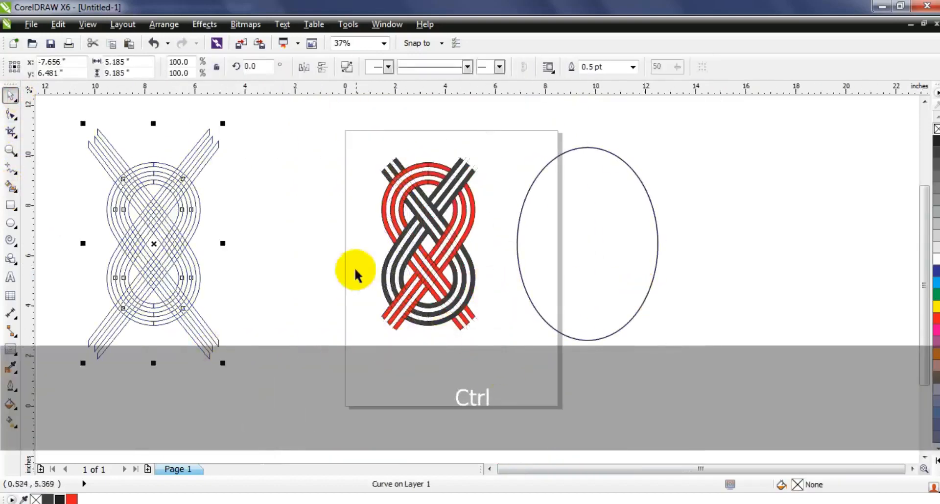
Weld the dark grey knot pieces into one object and the red pieces into another
{"action": "left_click_drag", "start_coordinate": [340, 145], "coordinate": [500, 365]}
{"action": "left_click", "coordinate": [472, 173], "text": "shift"}
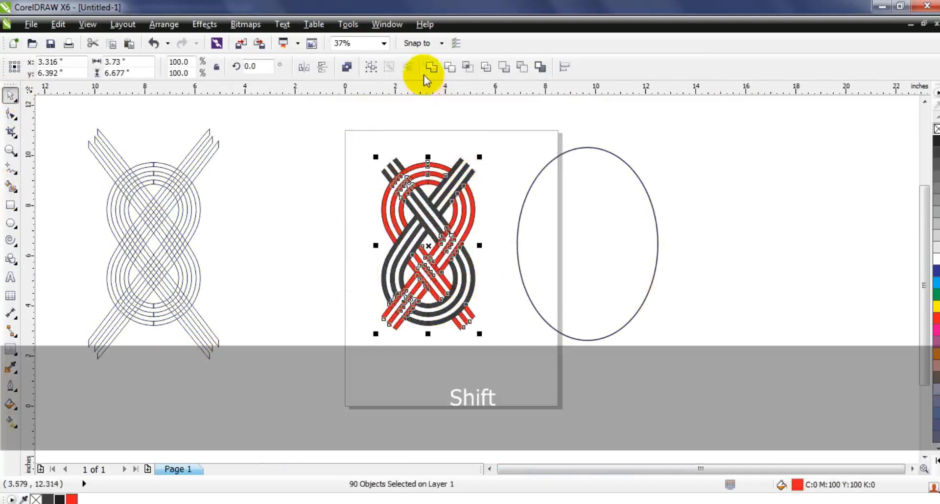
{"action": "left_click", "coordinate": [499, 176]}
Delete the ellipse and remove the outline from the woven knot
{"action": "left_click_drag", "start_coordinate": [492, 133], "coordinate": [682, 372]}
{"action": "key", "text": "Delete"}
{"action": "left_click_drag", "start_coordinate": [519, 352], "coordinate": [370, 147]}
{"action": "left_click", "coordinate": [695, 206]}
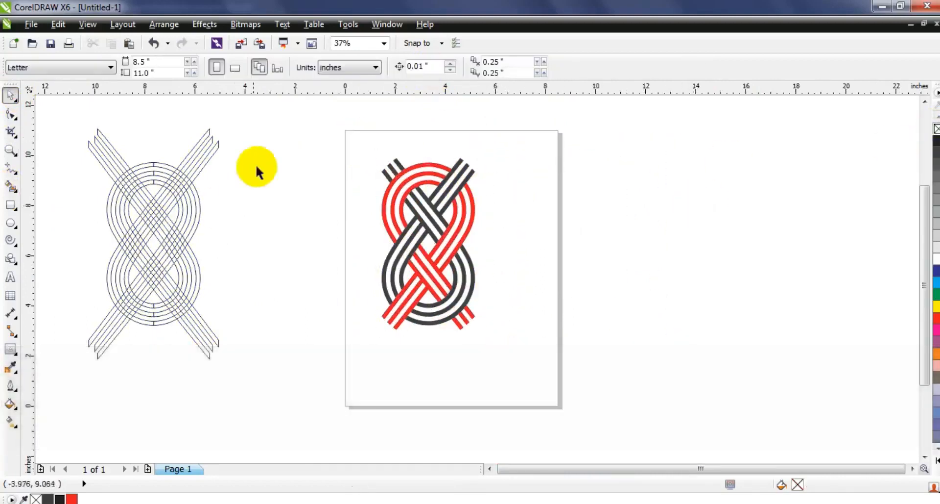
Delete the unfilled construction outlines beside the page
{"action": "left_click_drag", "start_coordinate": [253, 122], "coordinate": [109, 362]}
{"action": "key", "text": "Delete"}
Rotate the whole knot to 270 degrees so that it lies horizontally
{"action": "left_click_drag", "start_coordinate": [392, 137], "coordinate": [564, 350]}
{"action": "key", "text": "shift+F2"}
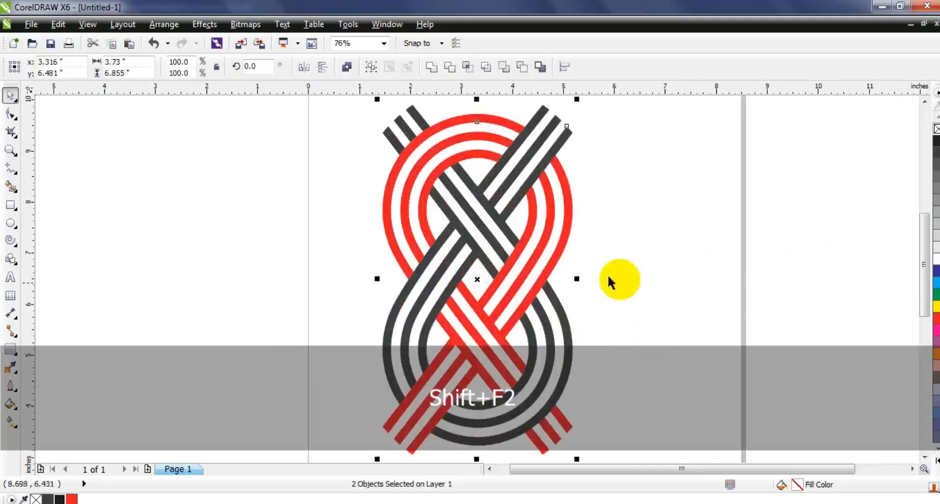
{"action": "key", "text": "F3"}
{"action": "left_click", "coordinate": [541, 204]}
{"action": "left_click_drag", "start_coordinate": [572, 180], "coordinate": [571, 216]}
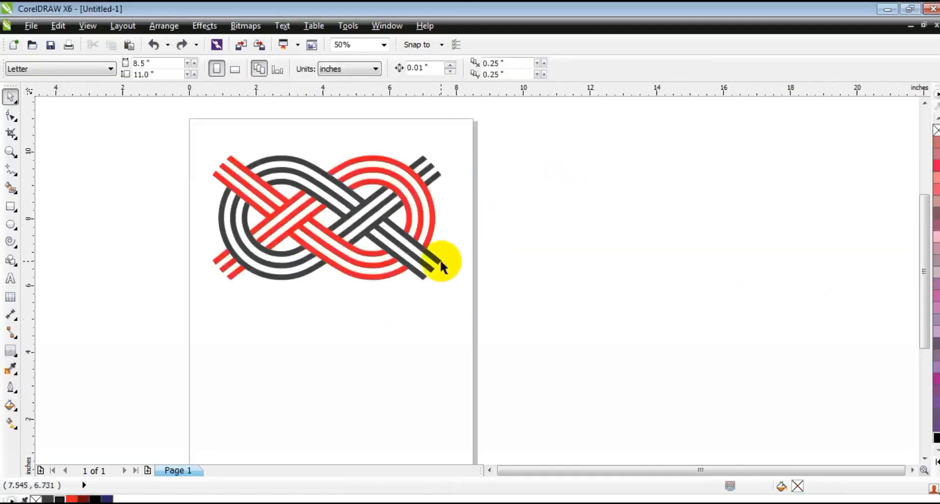
Recolour the dark grey bands dark blue (C100 M94 Y9 K33) and the red bands dark red
{"action": "left_click", "coordinate": [441, 263]}
{"action": "left_click", "coordinate": [106, 497]}
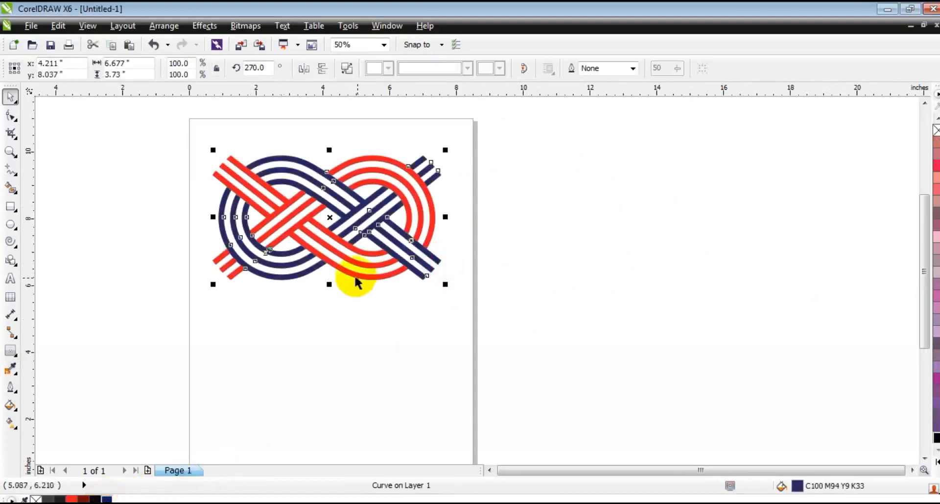
{"action": "left_click", "coordinate": [356, 260]}
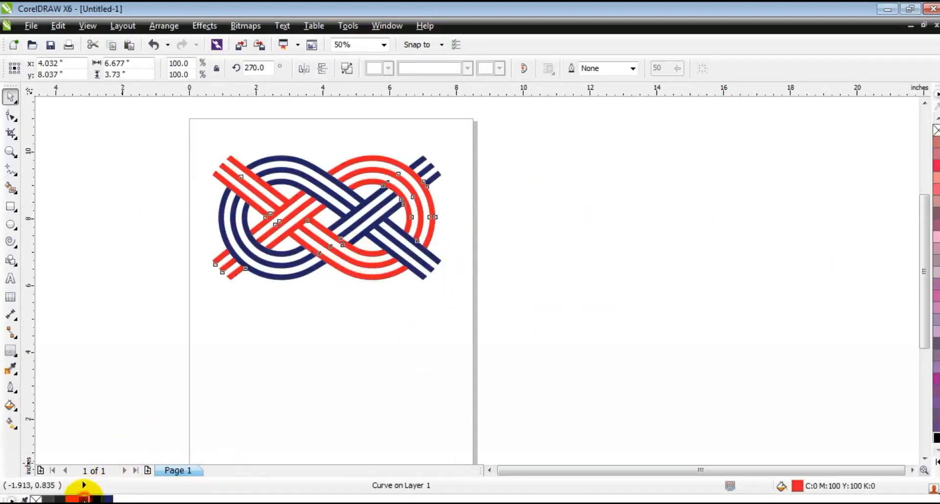
{"action": "left_click", "coordinate": [84, 498]}
{"action": "left_click", "coordinate": [487, 350]}
{"action": "left_click", "coordinate": [11, 151]}
{"action": "left_click_drag", "start_coordinate": [167, 131], "coordinate": [479, 349]}
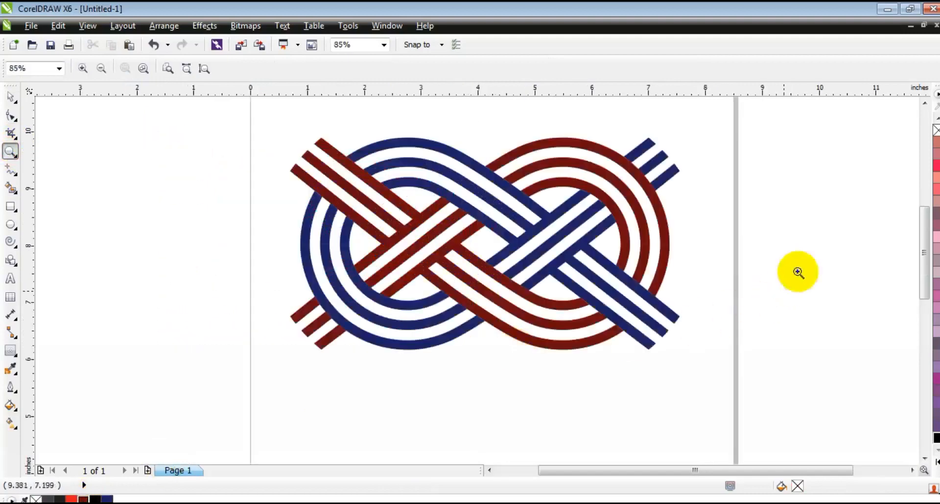